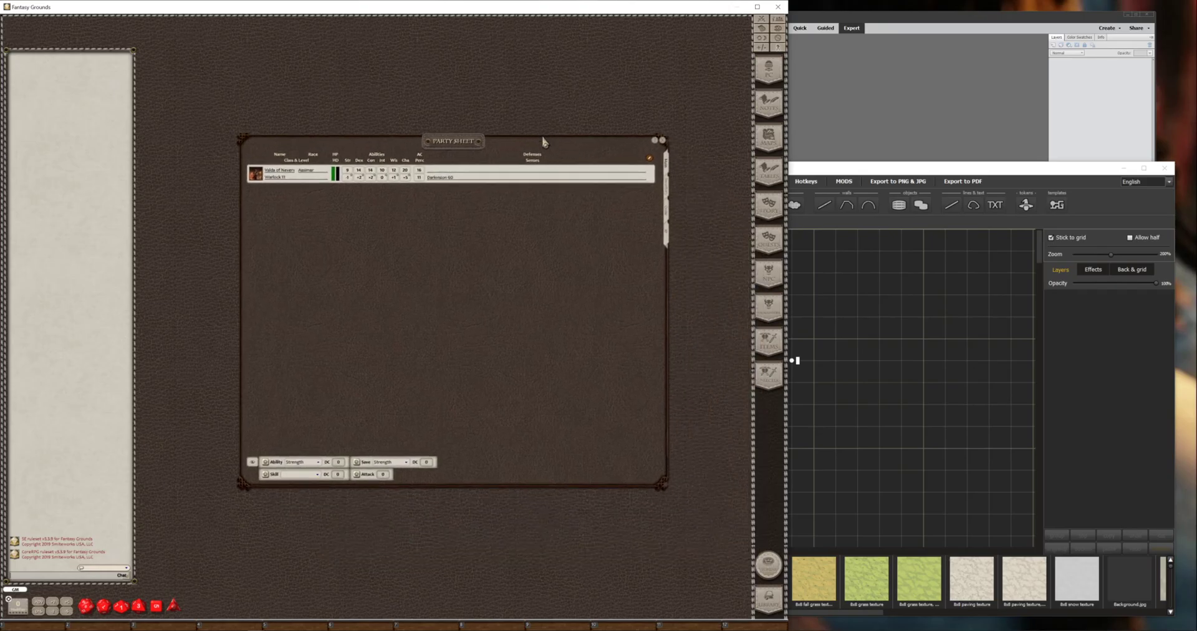
Open the party sheet's watch order and marching formation page and prepare its formation grid for drawing
click(669, 220)
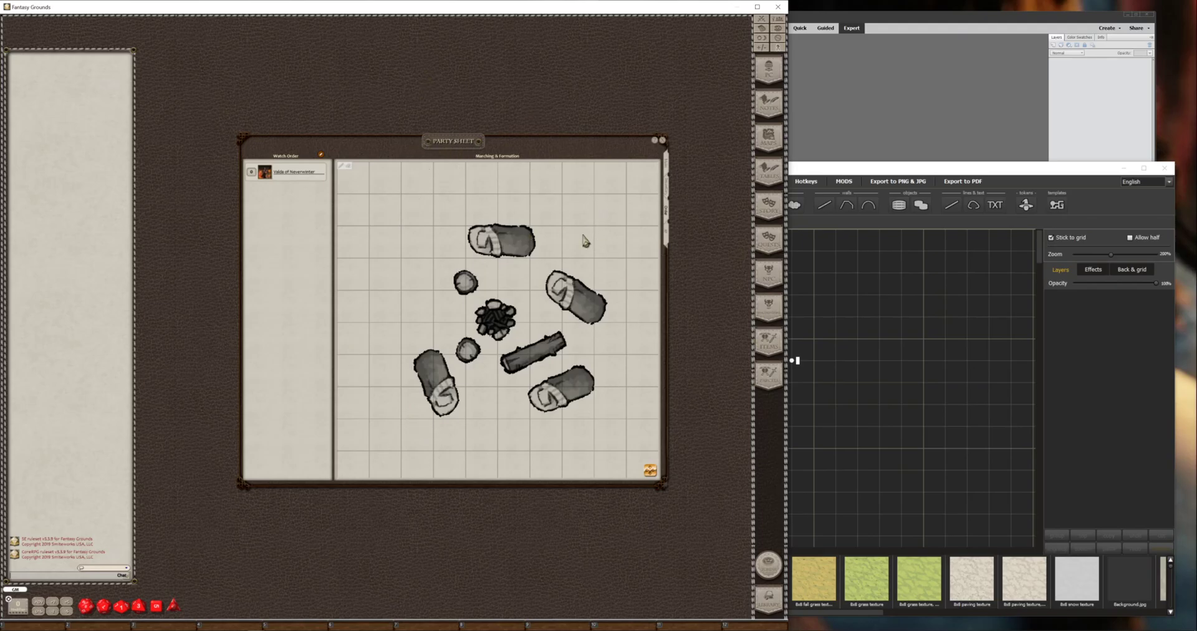
click(348, 167)
mouse_move(474, 195)
mouse_down()
mouse_move(406, 232)
mouse_move(381, 346)
mouse_move(434, 451)
mouse_move(507, 458)
mouse_move(571, 442)
mouse_move(633, 386)
mouse_move(646, 327)
mouse_move(633, 273)
mouse_move(598, 238)
mouse_move(529, 197)
mouse_move(474, 197)
mouse_up()
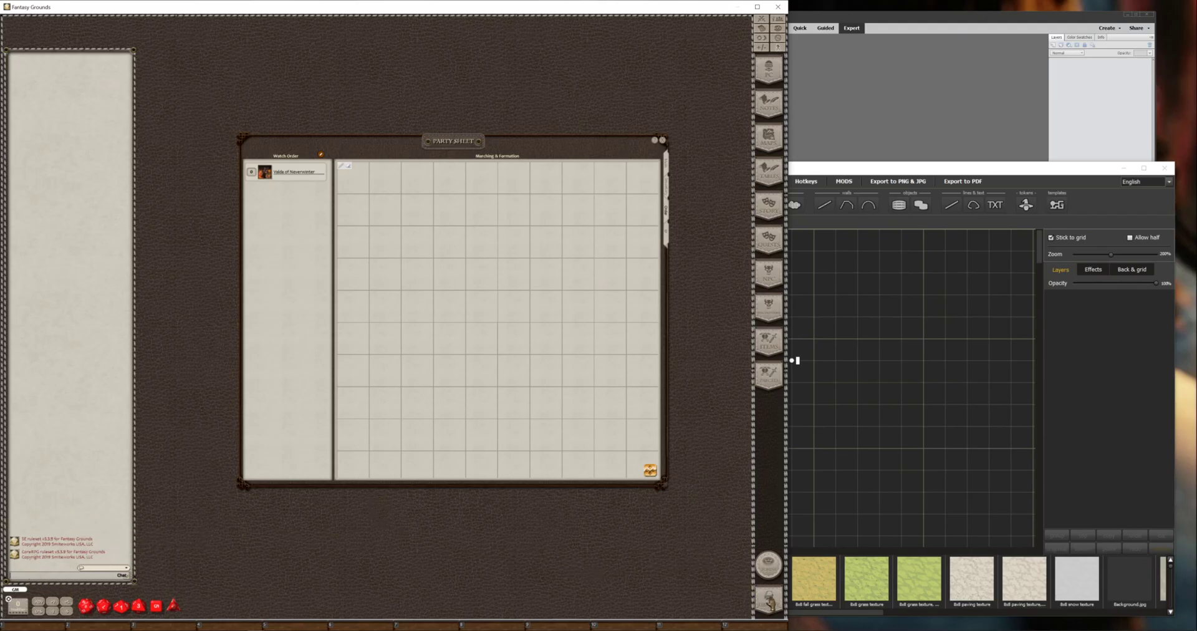
click(771, 603)
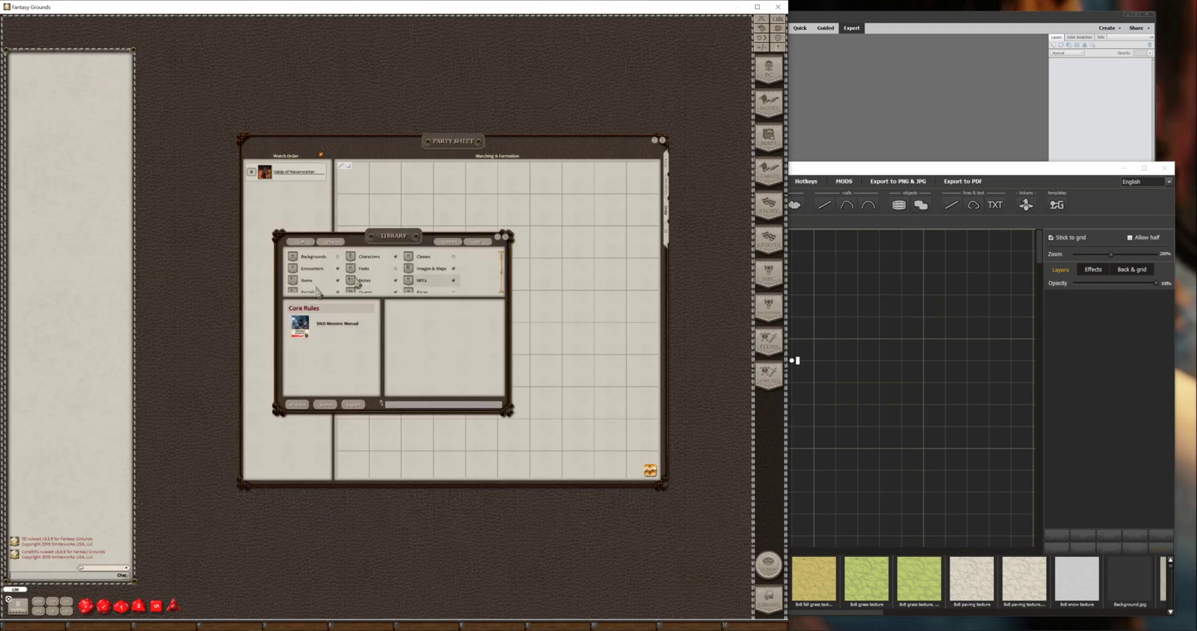
click(507, 244)
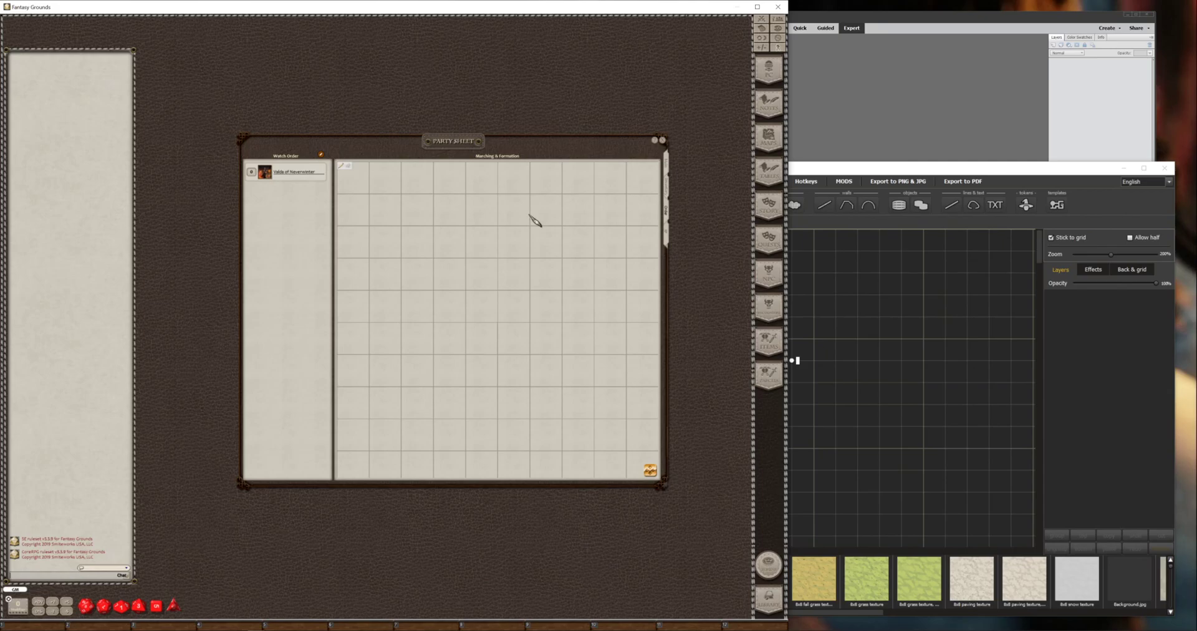
Draw a freehand smiley face on the formation grid, with a round head, two eyes, a wide mouth and a teardrop below the left eye
mouse_move(529, 214)
mouse_down()
mouse_move(429, 234)
mouse_move(400, 273)
mouse_move(390, 329)
mouse_move(408, 378)
mouse_move(451, 421)
mouse_move(515, 441)
mouse_move(585, 424)
mouse_move(620, 369)
mouse_move(613, 291)
mouse_move(623, 305)
mouse_move(596, 249)
mouse_move(529, 213)
mouse_up()
mouse_move(465, 284)
mouse_down()
mouse_move(474, 274)
mouse_move(558, 277)
mouse_move(518, 288)
mouse_move(542, 293)
mouse_move(534, 300)
mouse_up()
mouse_move(434, 323)
mouse_down()
mouse_move(467, 389)
mouse_move(565, 422)
mouse_move(589, 352)
mouse_up()
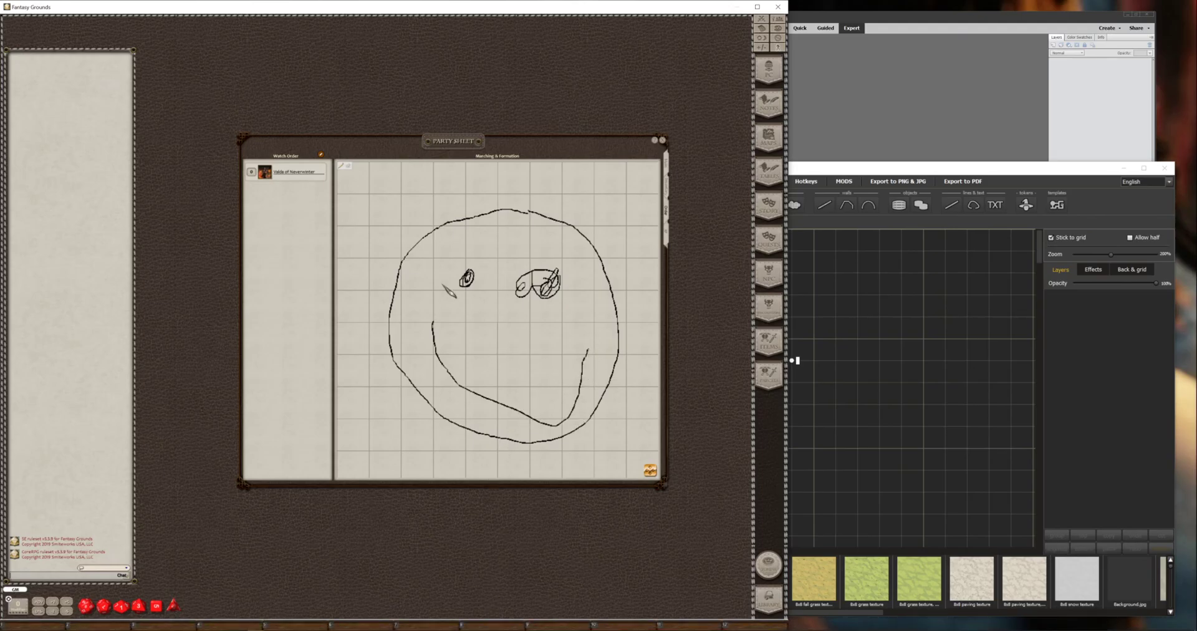
drag(469, 305, 466, 293)
Save the campaign and return to the launcher
key(Return)
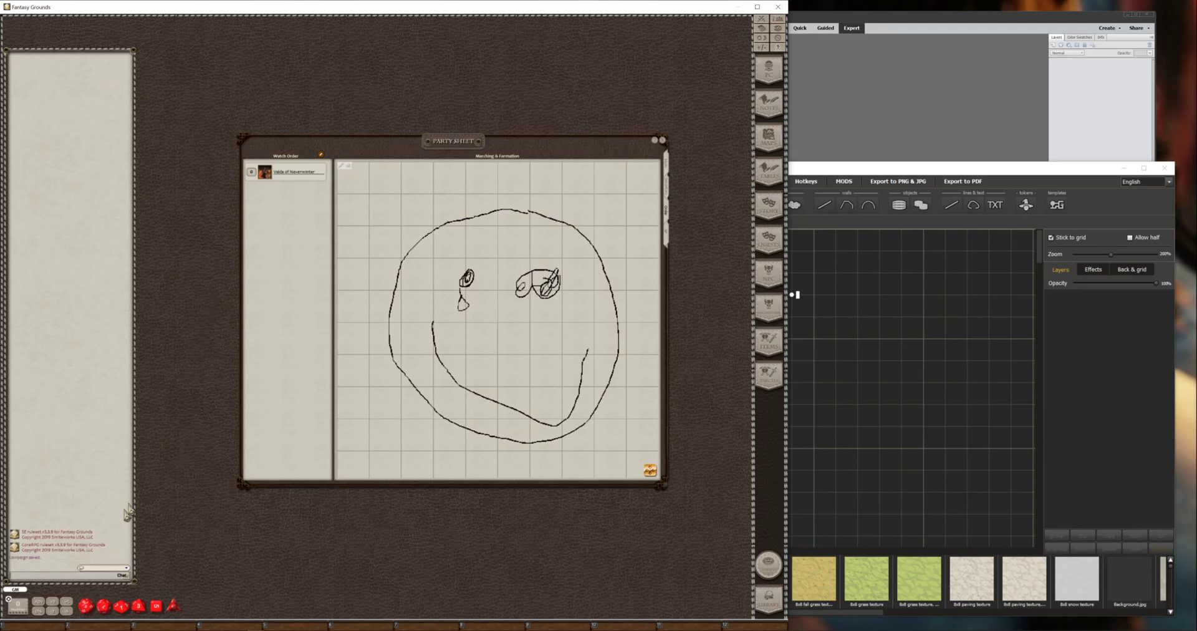
right_click(179, 437)
click(178, 410)
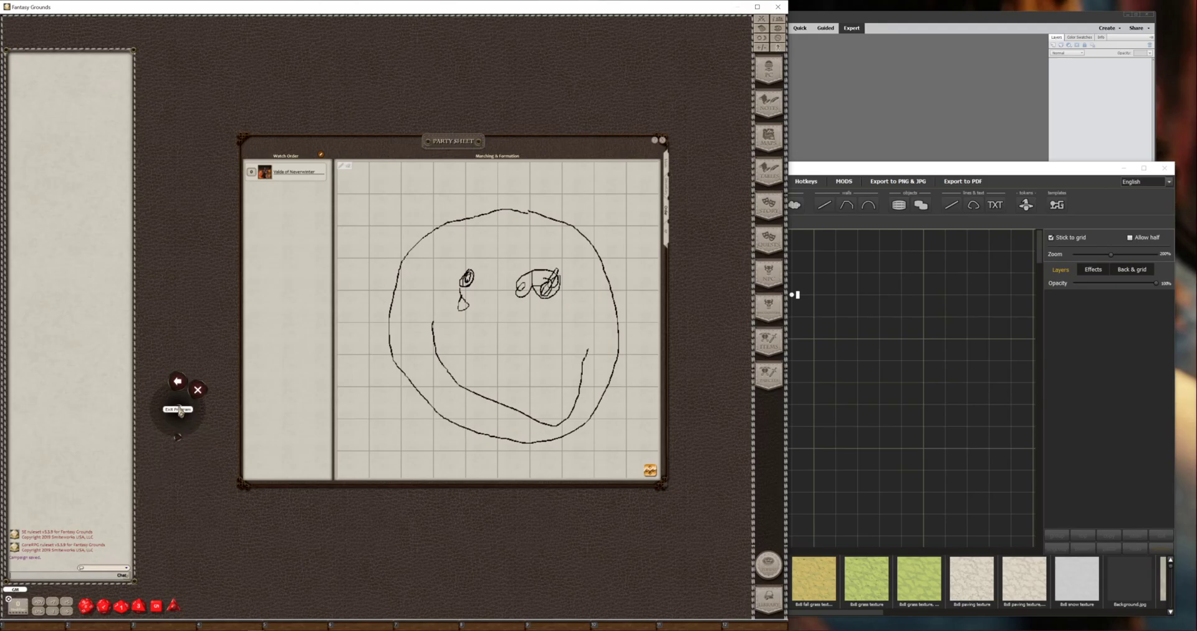
click(179, 389)
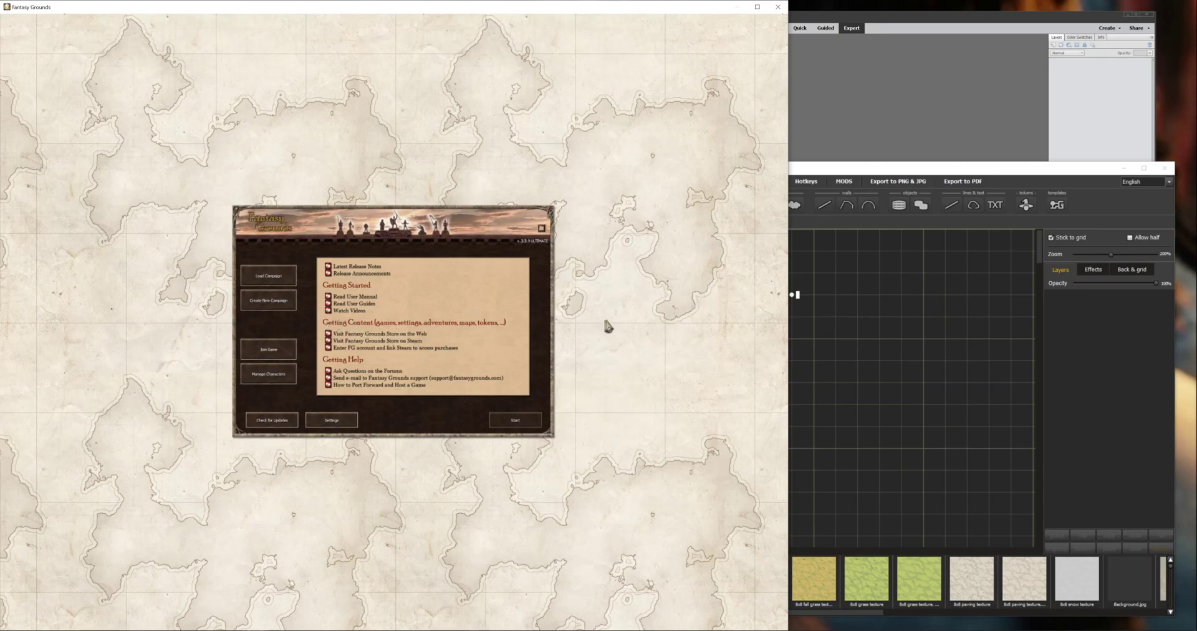
Open the data folder from the launcher and select the saved PNG in the TEST Drawings campaign's drawings folder
click(541, 228)
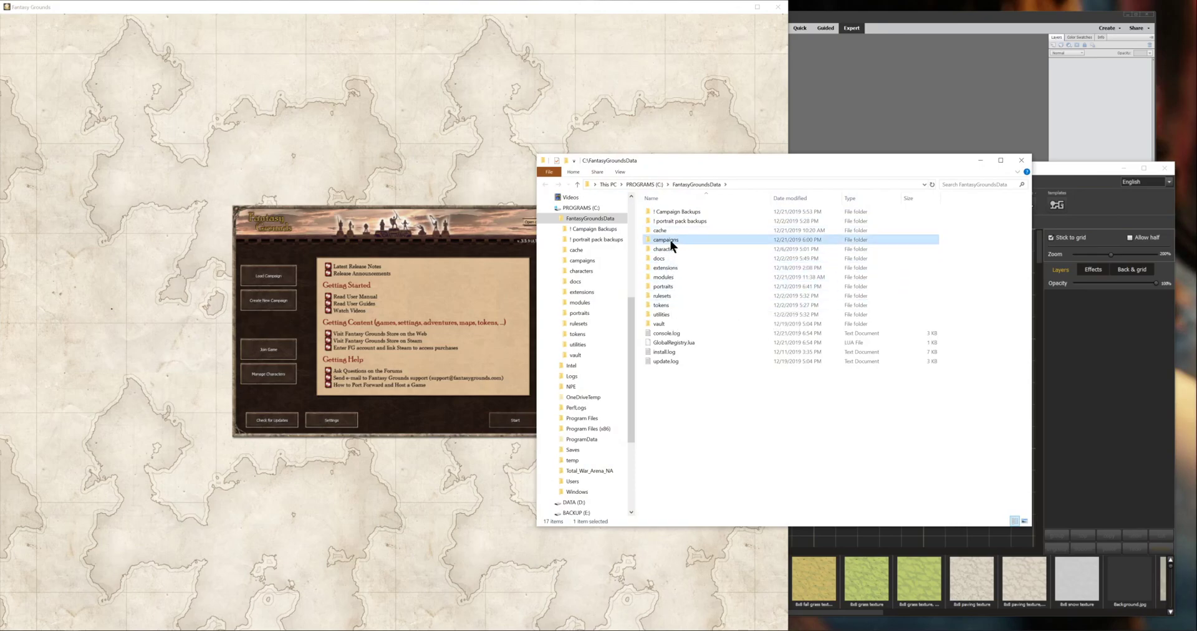
double_click(671, 240)
double_click(663, 303)
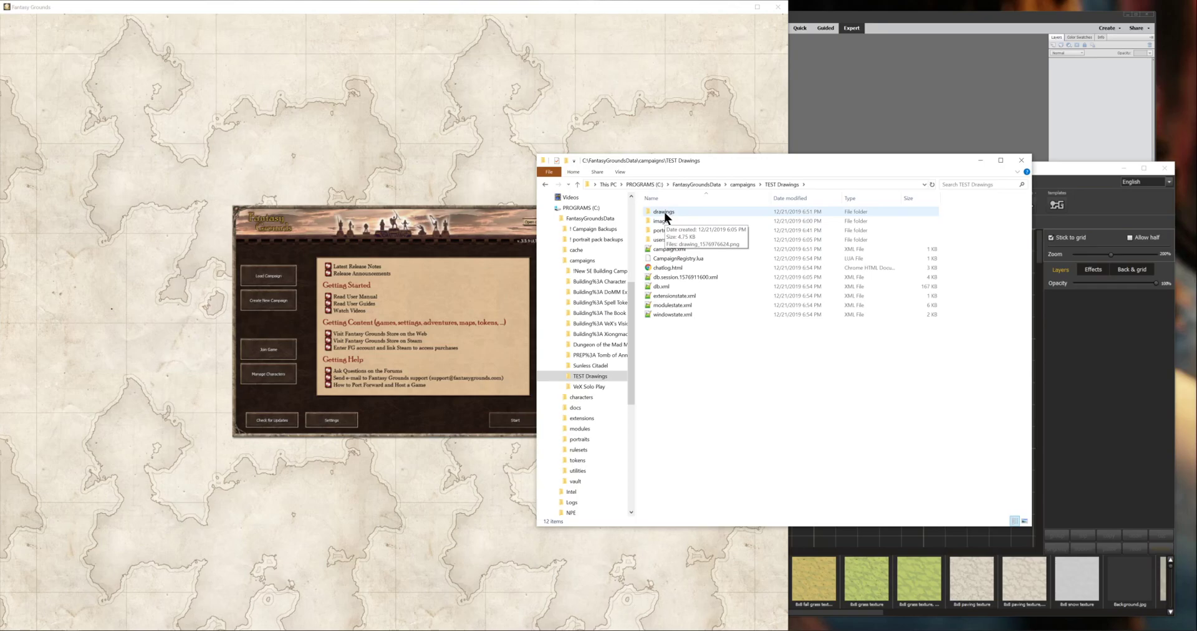
double_click(665, 213)
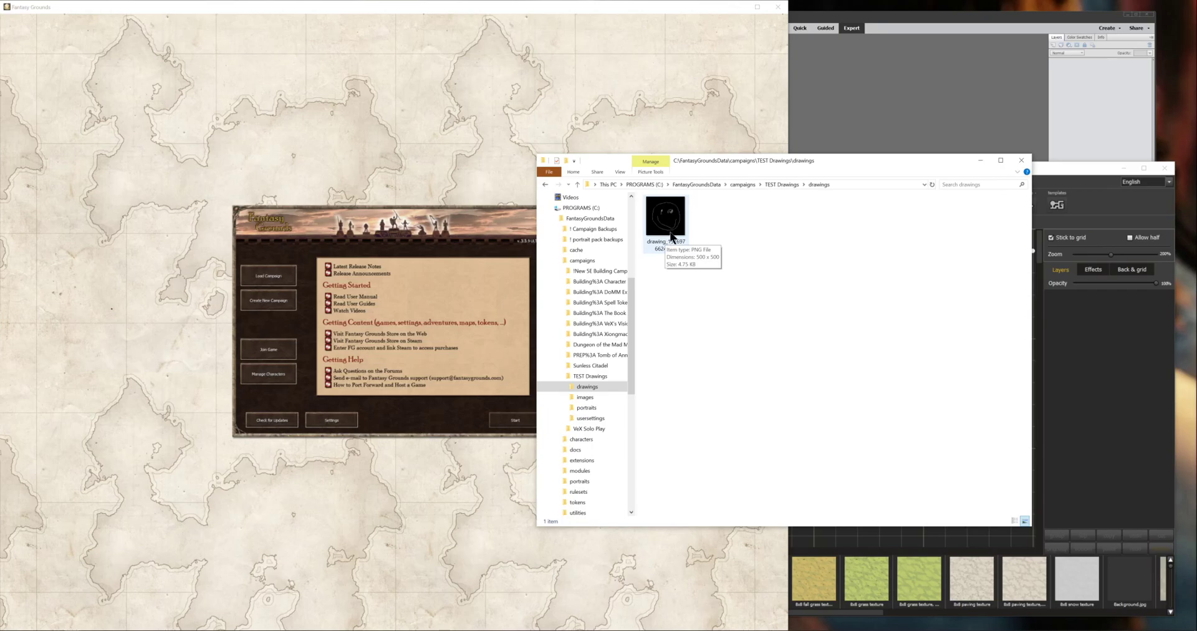
click(668, 222)
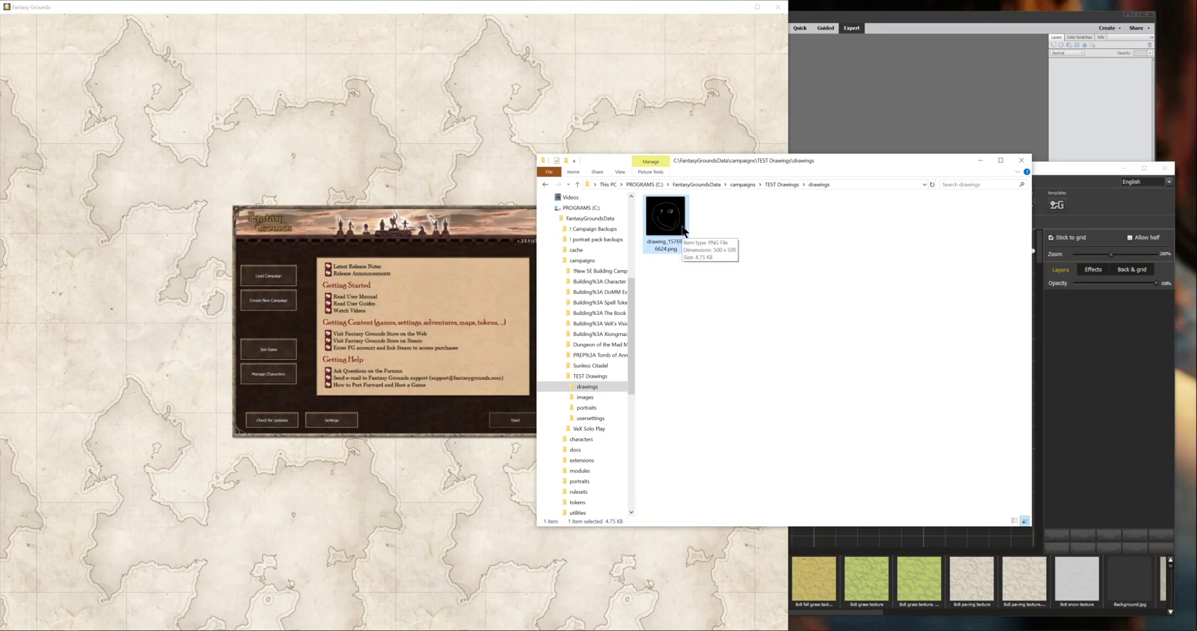
Switch to Dungeon Painter Studio and bring up the Camp Tokens objects of the 2-Minute Tabletop collection
click(1064, 172)
mouse_move(840, 174)
mouse_down()
mouse_move(736, 167)
mouse_move(706, 147)
mouse_move(532, 148)
mouse_move(548, 127)
mouse_up()
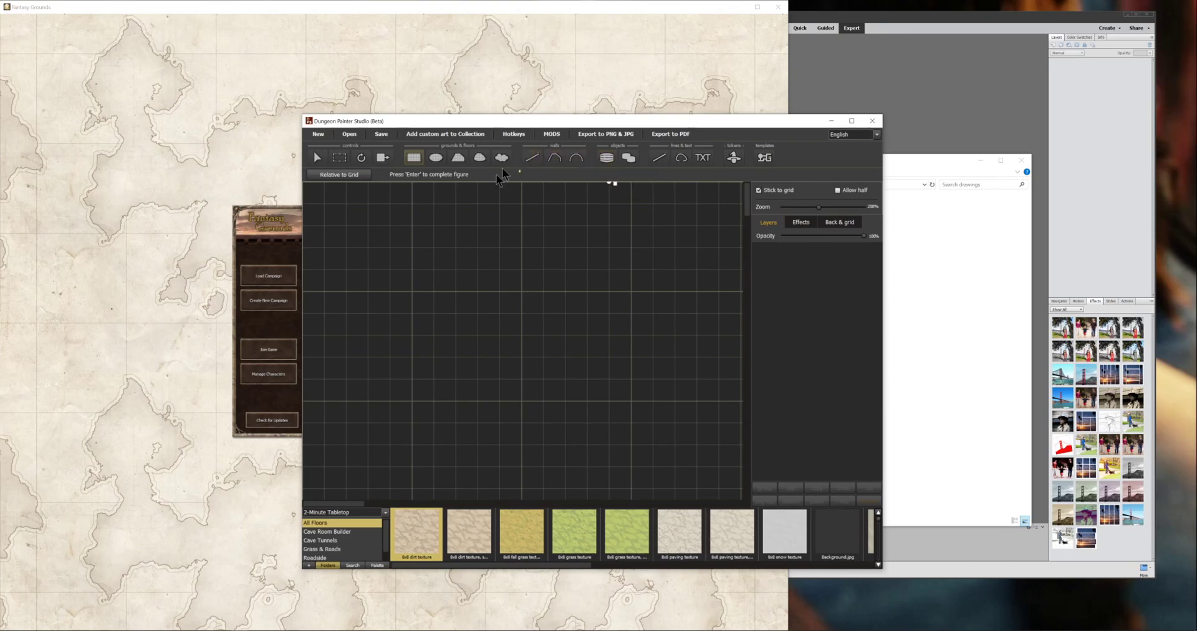
click(608, 159)
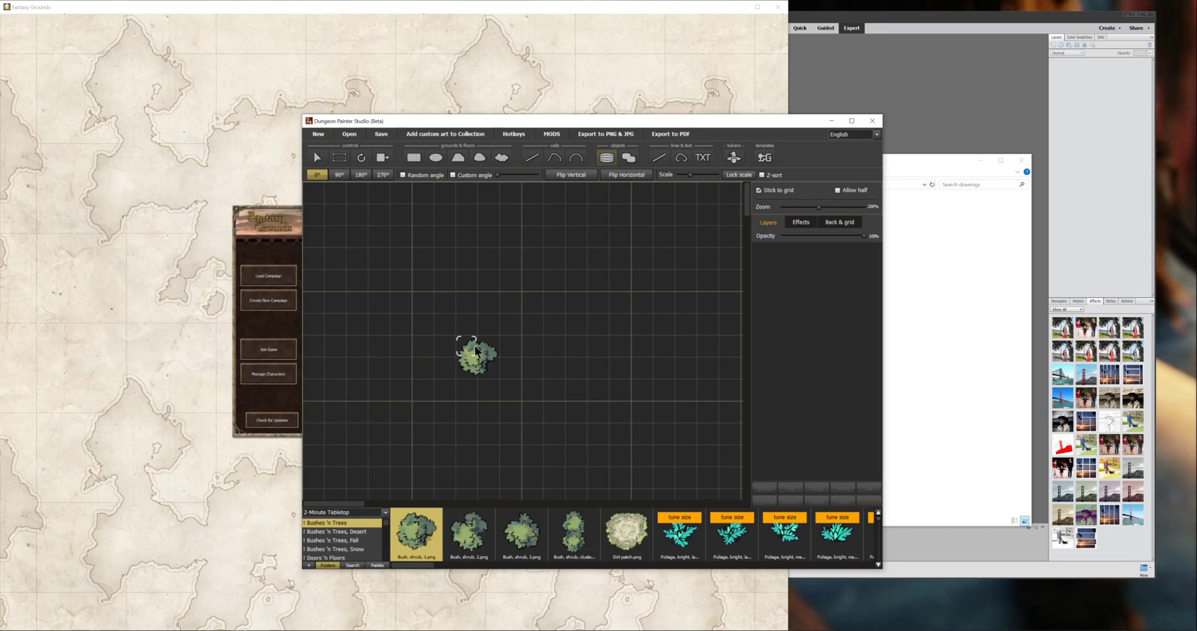
drag(475, 350, 385, 540)
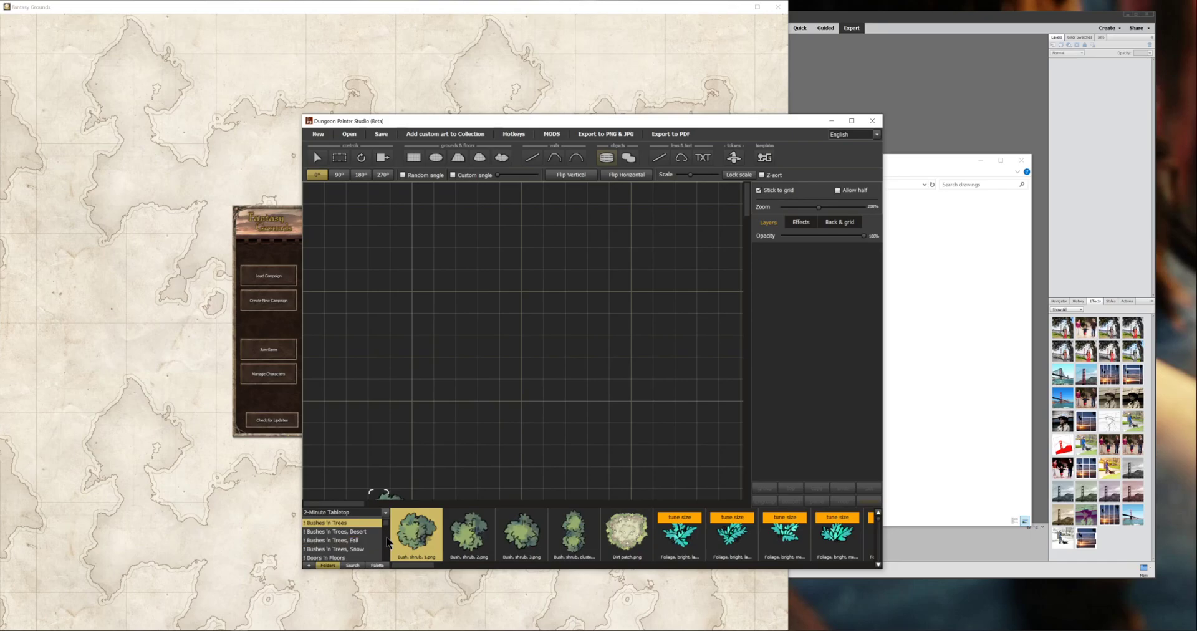
scroll(374, 540, down, 4)
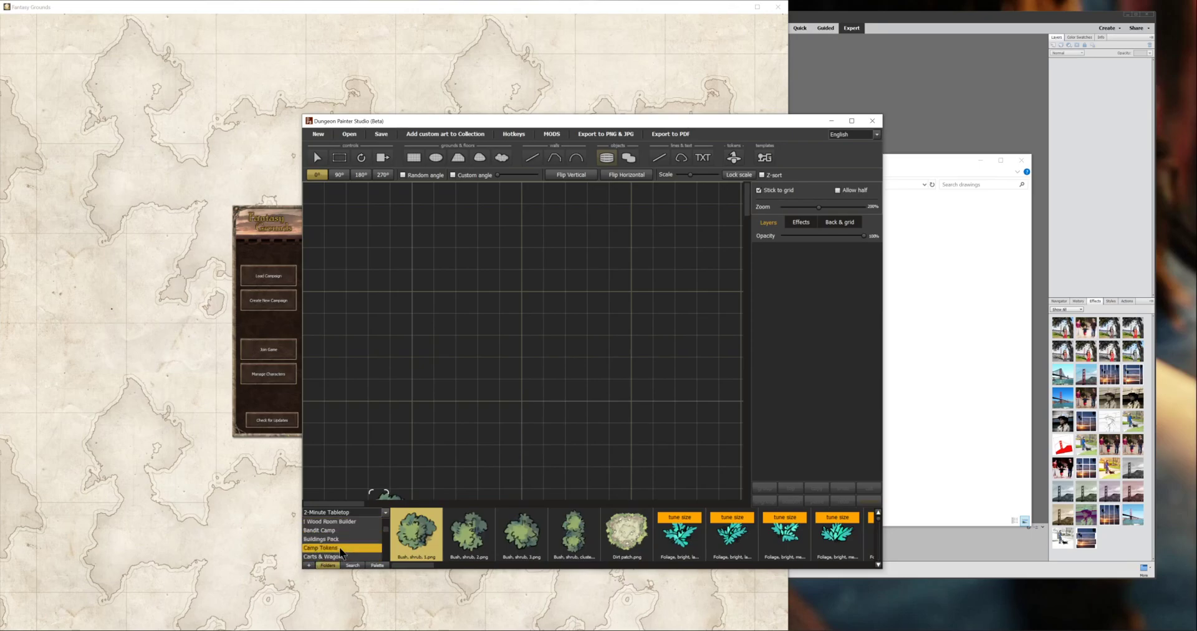
click(341, 547)
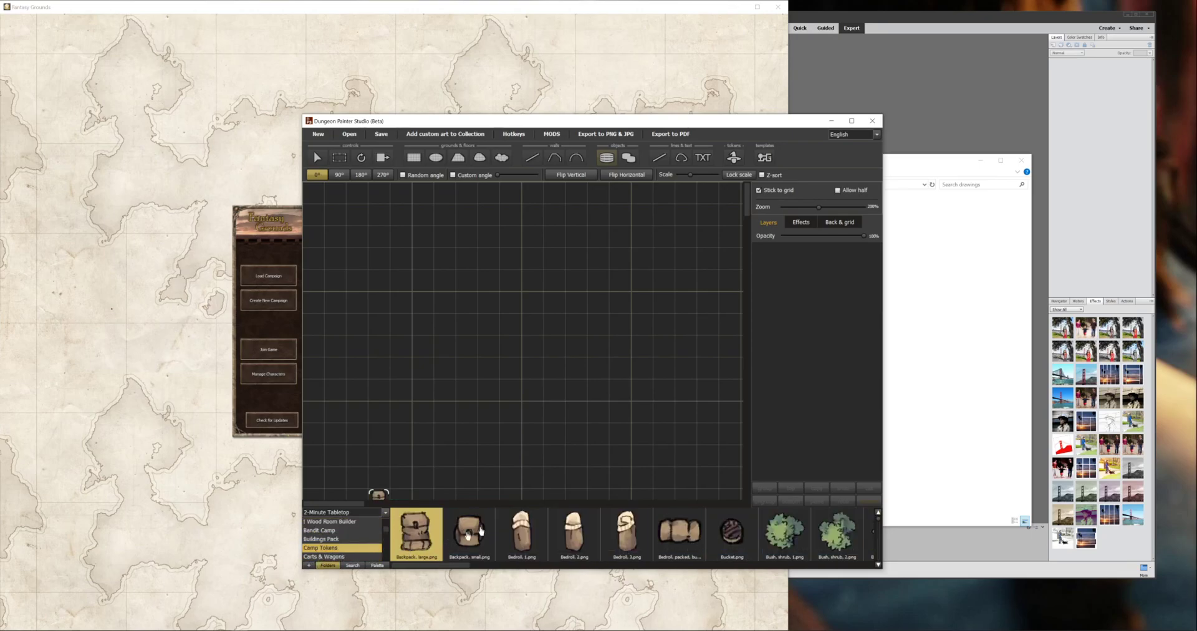
click(622, 565)
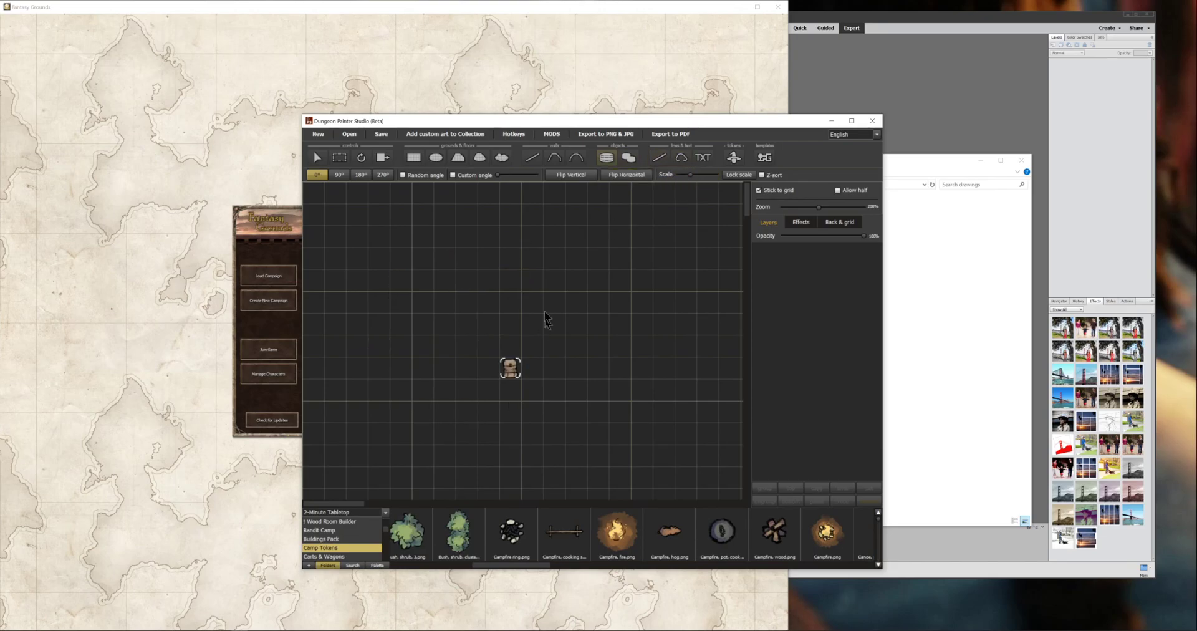
Place a scaled-down campfire ring near the middle of the map with the object scale locked
click(511, 533)
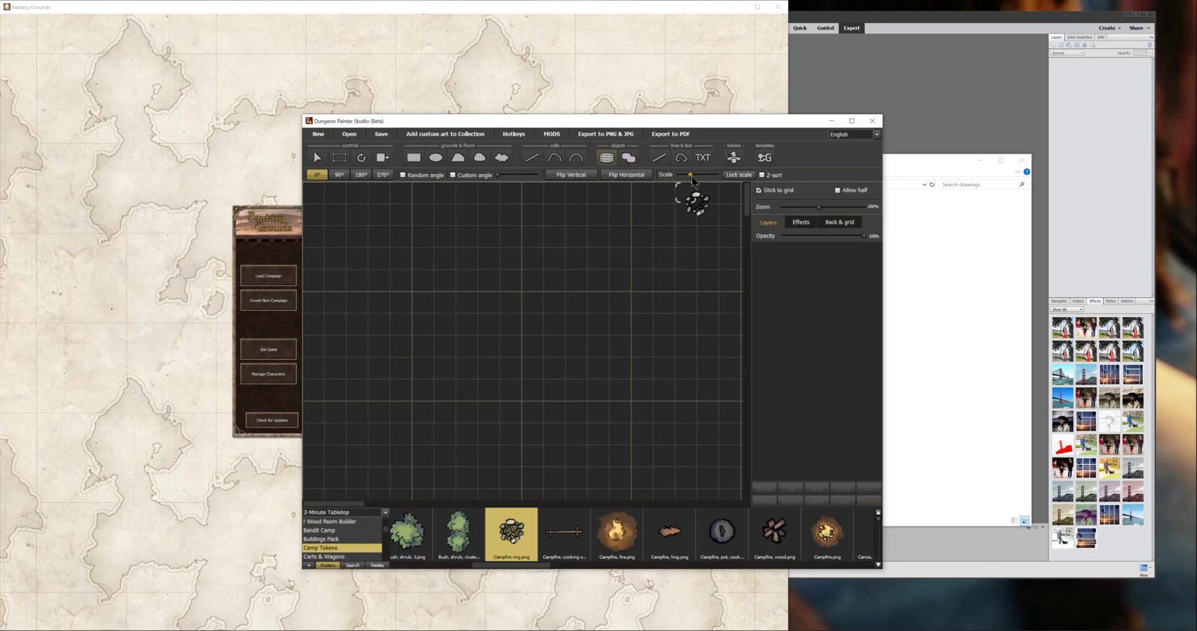
drag(693, 178, 685, 177)
click(739, 175)
click(455, 339)
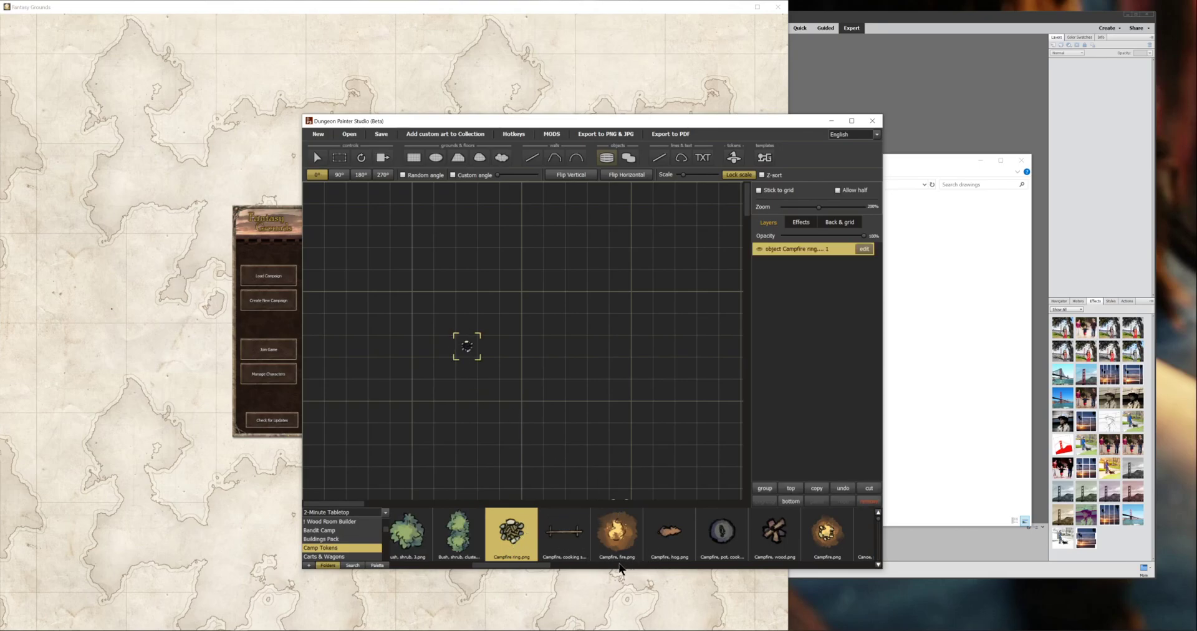
Place two Log seat 1 objects at random angles along the west side of the campfire ring
drag(619, 565, 687, 563)
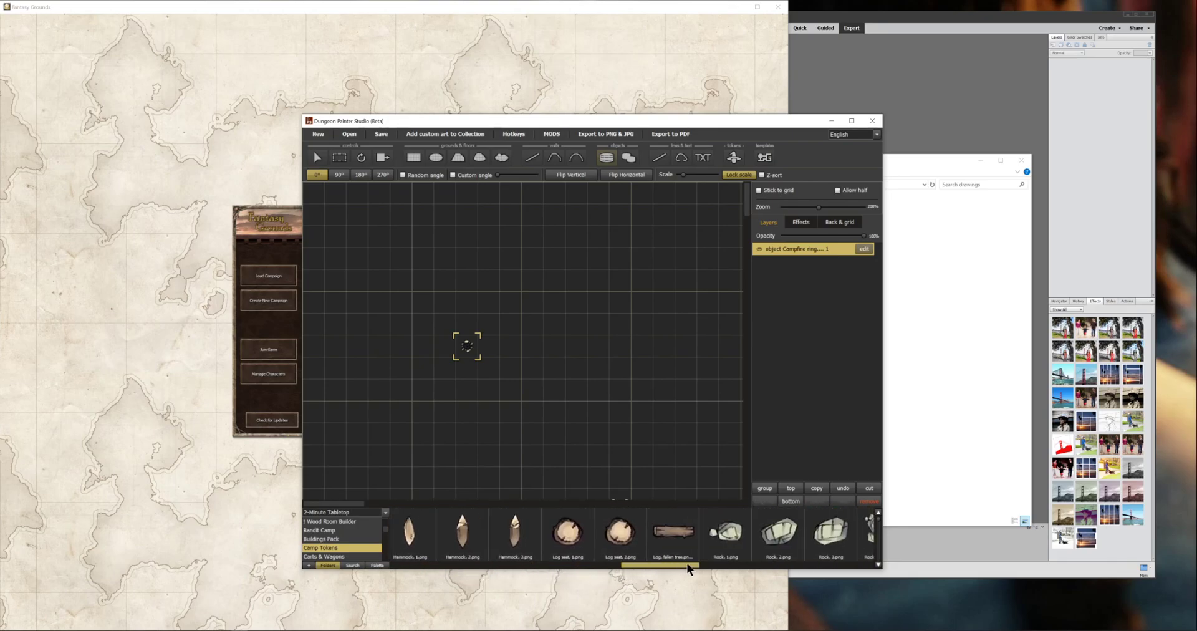
click(567, 531)
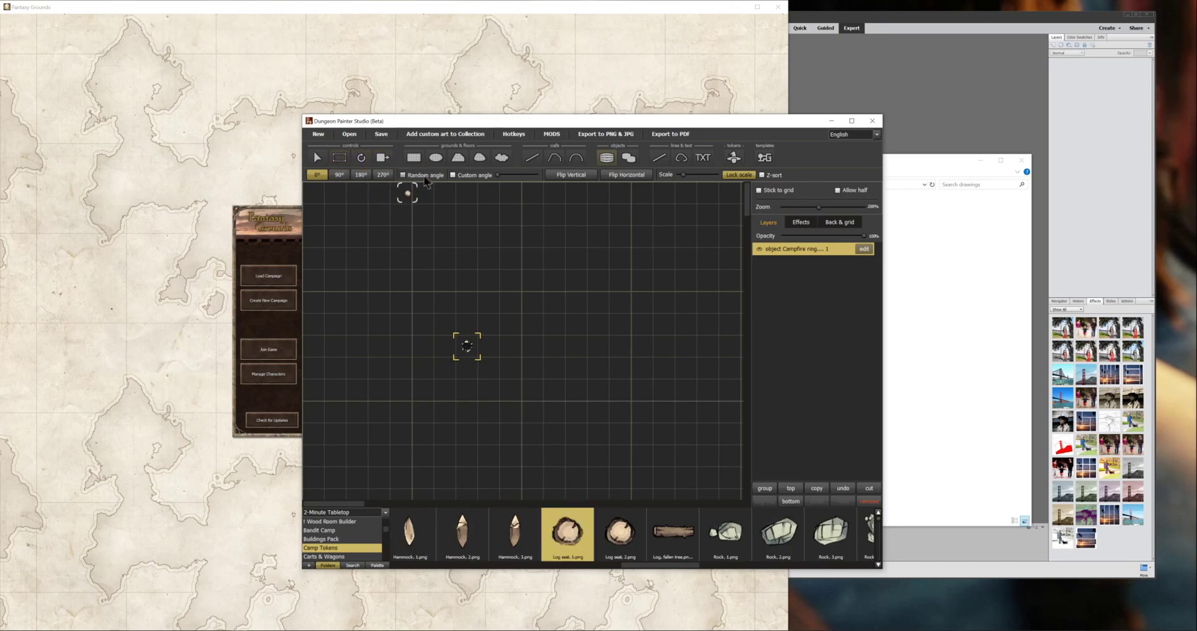
scroll(454, 356, up, 3)
drag(372, 323, 473, 330)
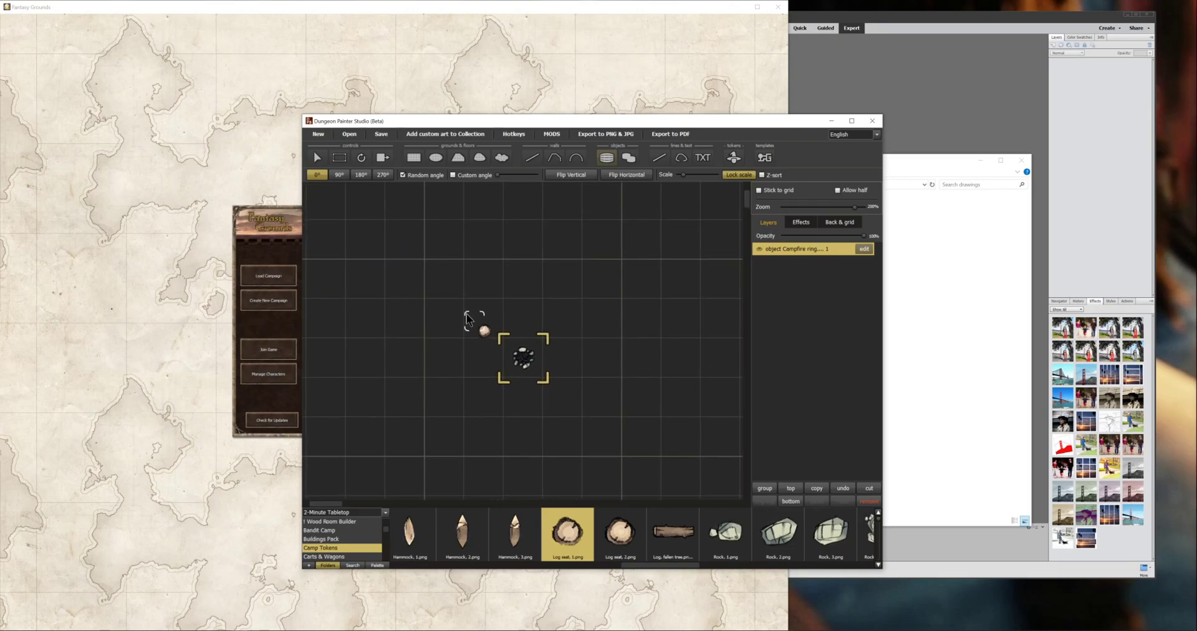
click(484, 326)
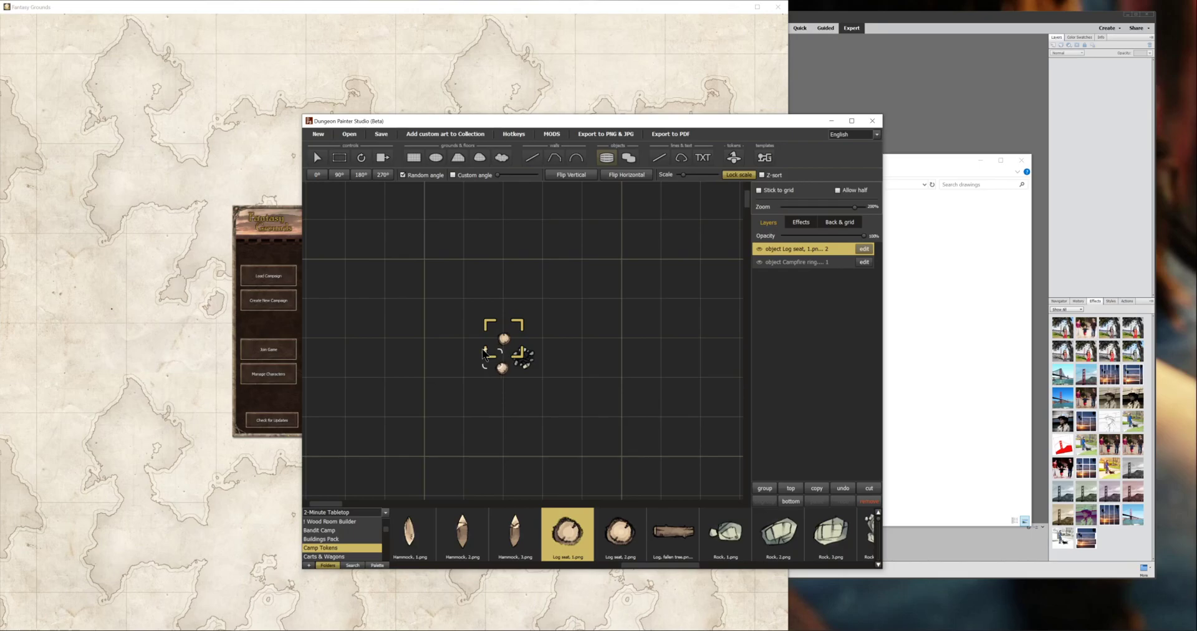
click(480, 356)
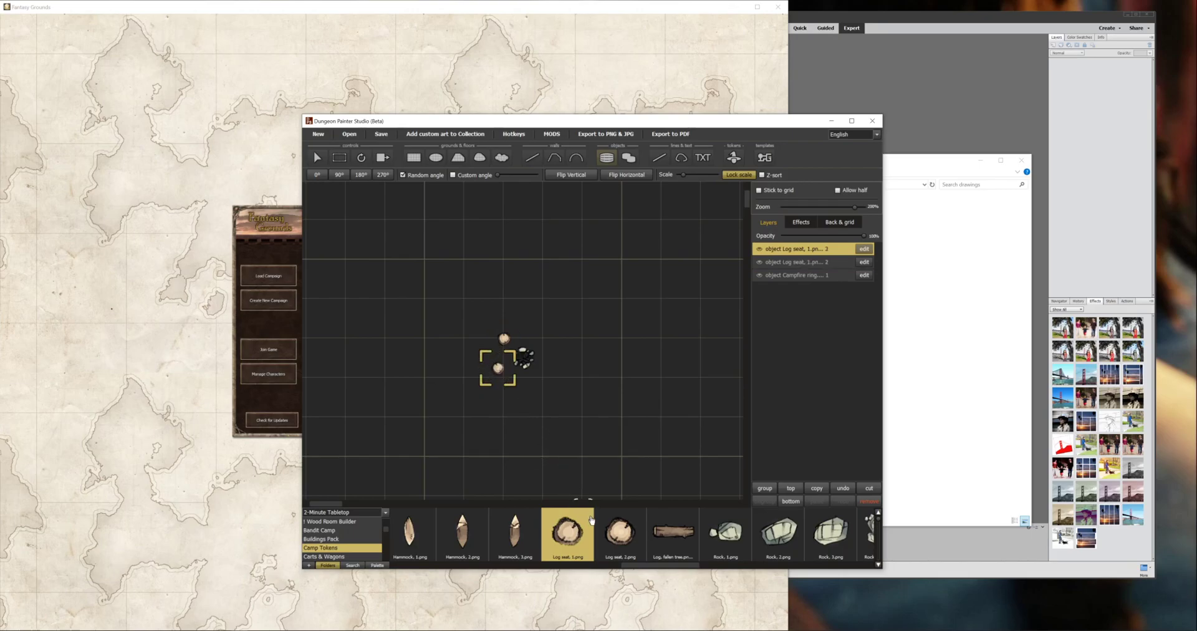
Place a Log seat 2 just south of the campfire ring and a fallen log to its east
click(621, 534)
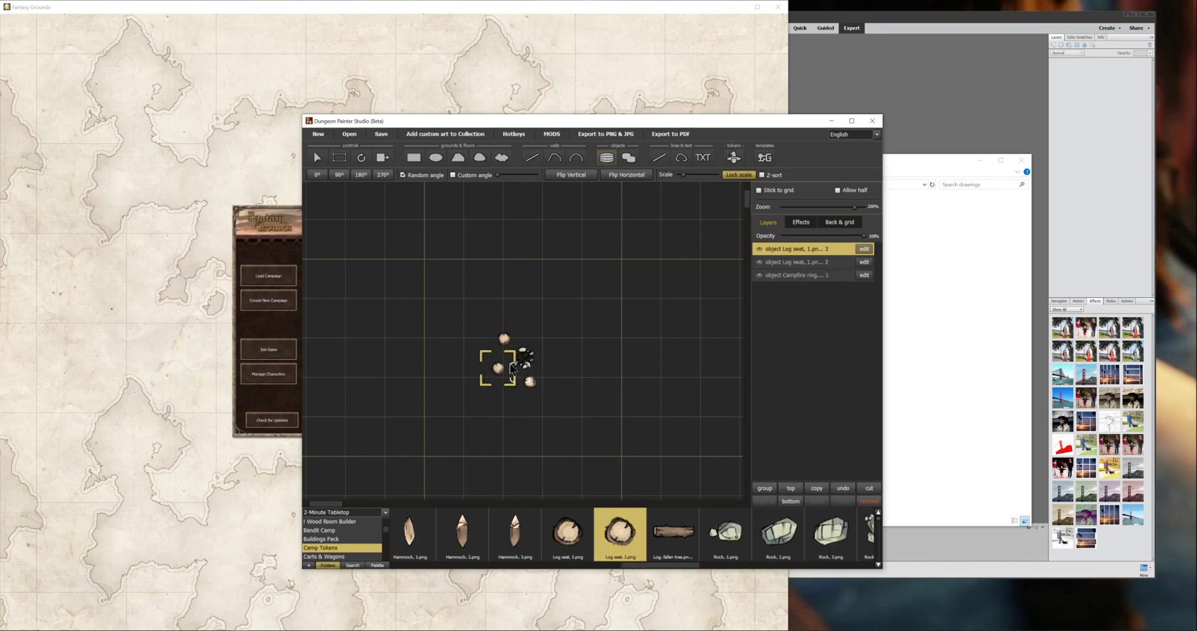
click(531, 383)
click(672, 534)
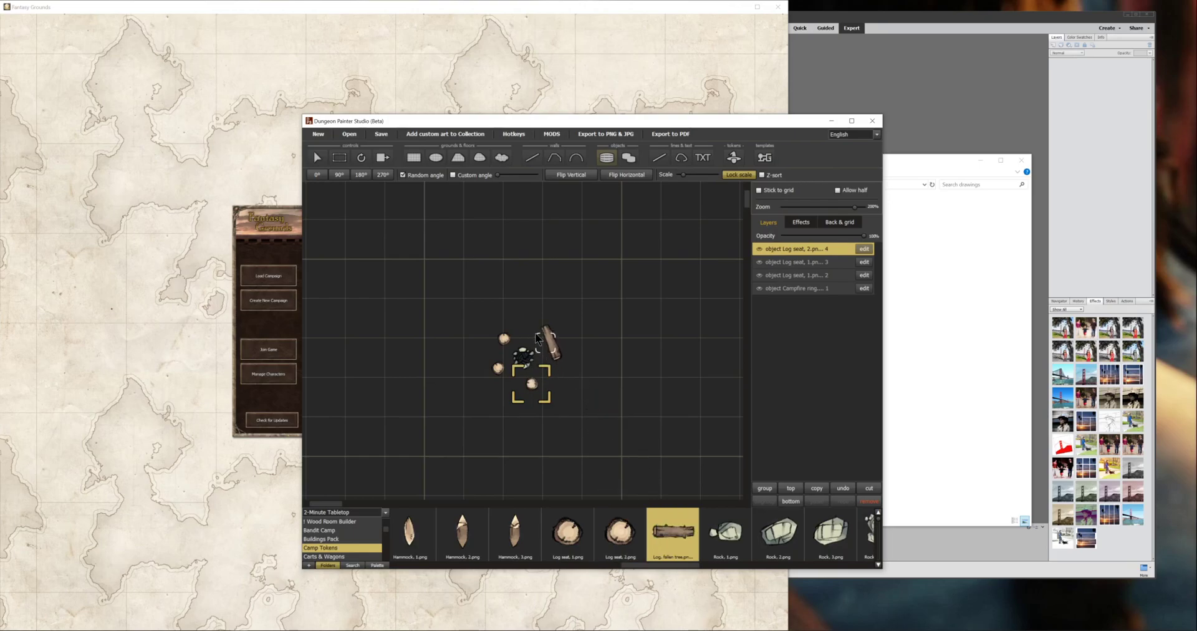
click(536, 339)
Place two Bedroll 3 objects northwest and southwest of the campfire and one Bedroll 2 to the northeast, all at random angles
click(508, 567)
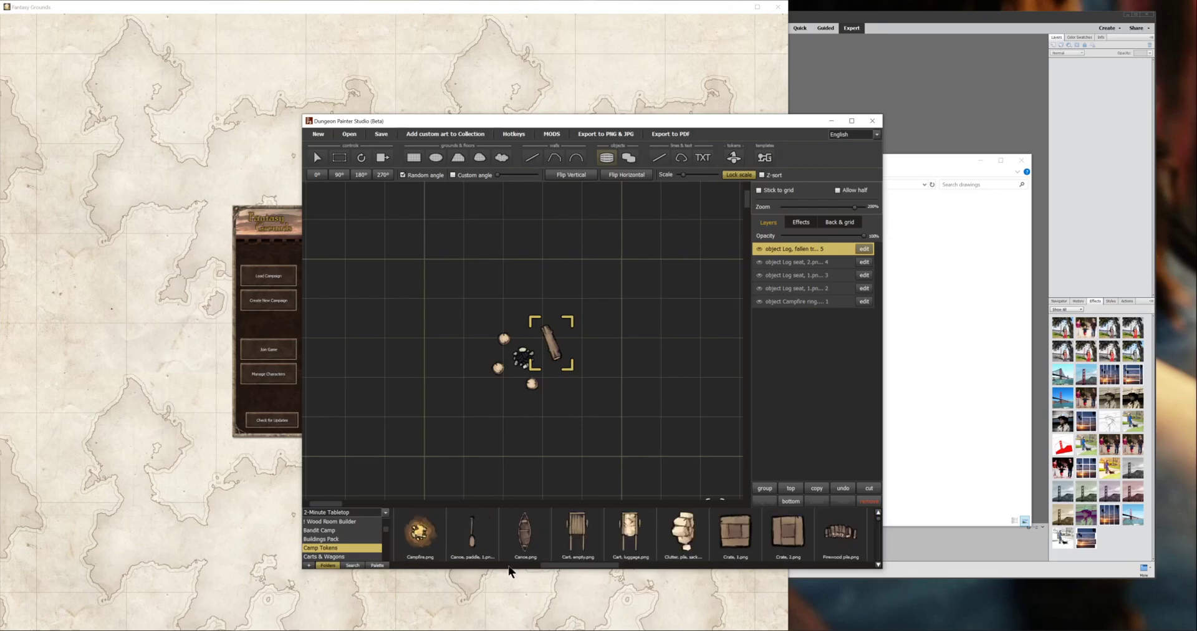
click(510, 566)
drag(510, 566, 450, 565)
click(590, 535)
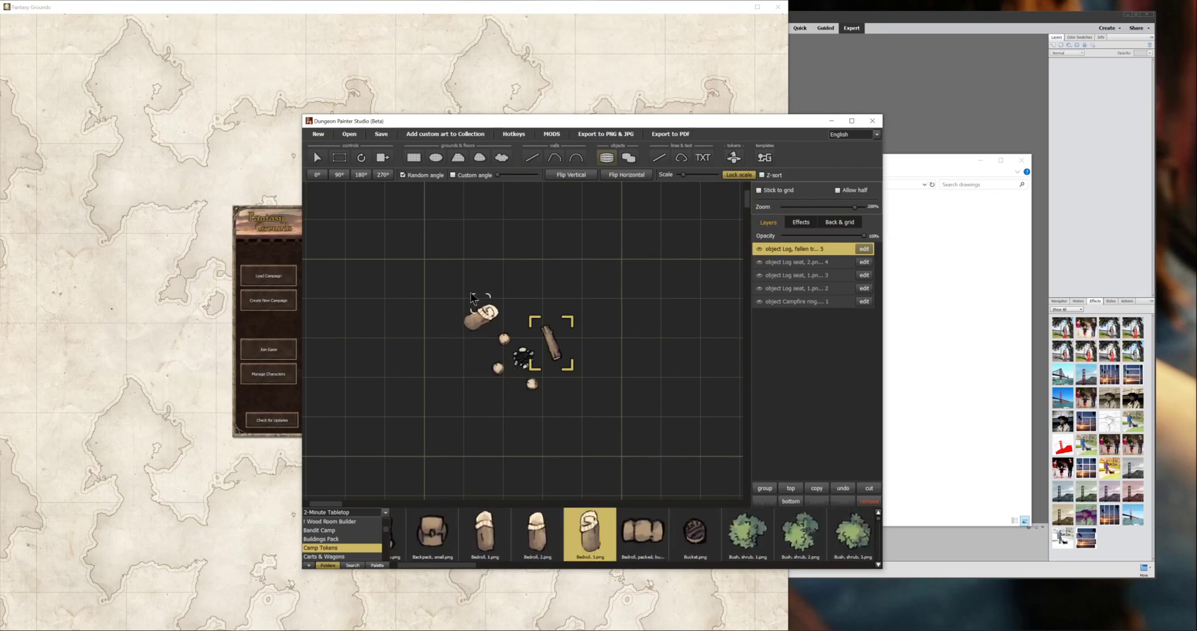
click(488, 287)
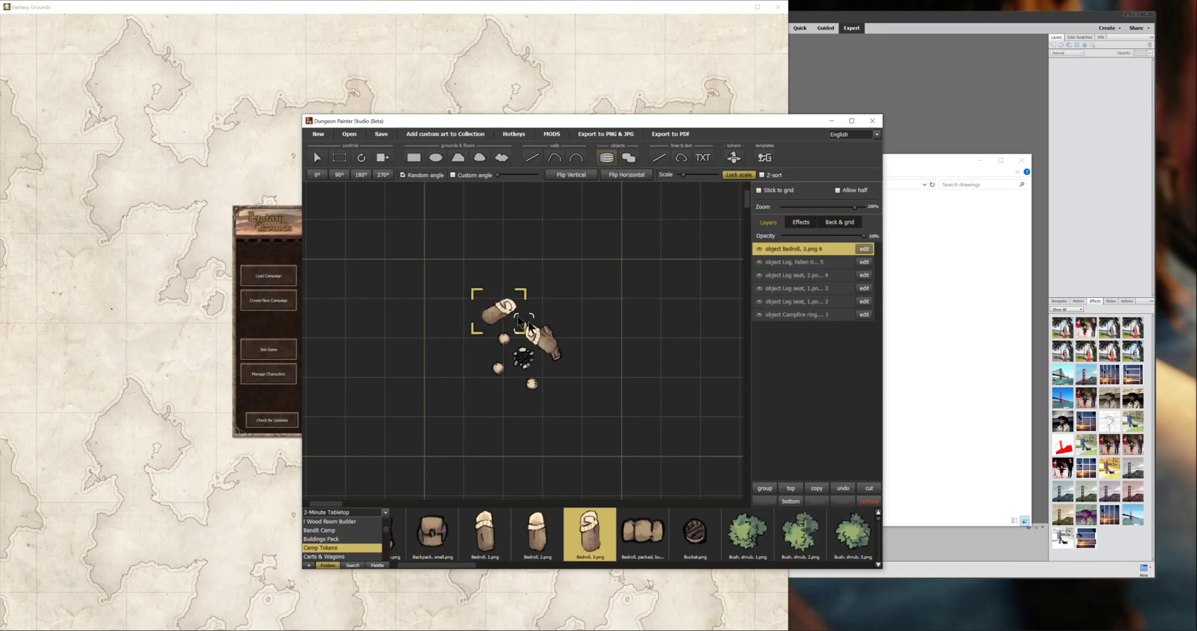
click(466, 378)
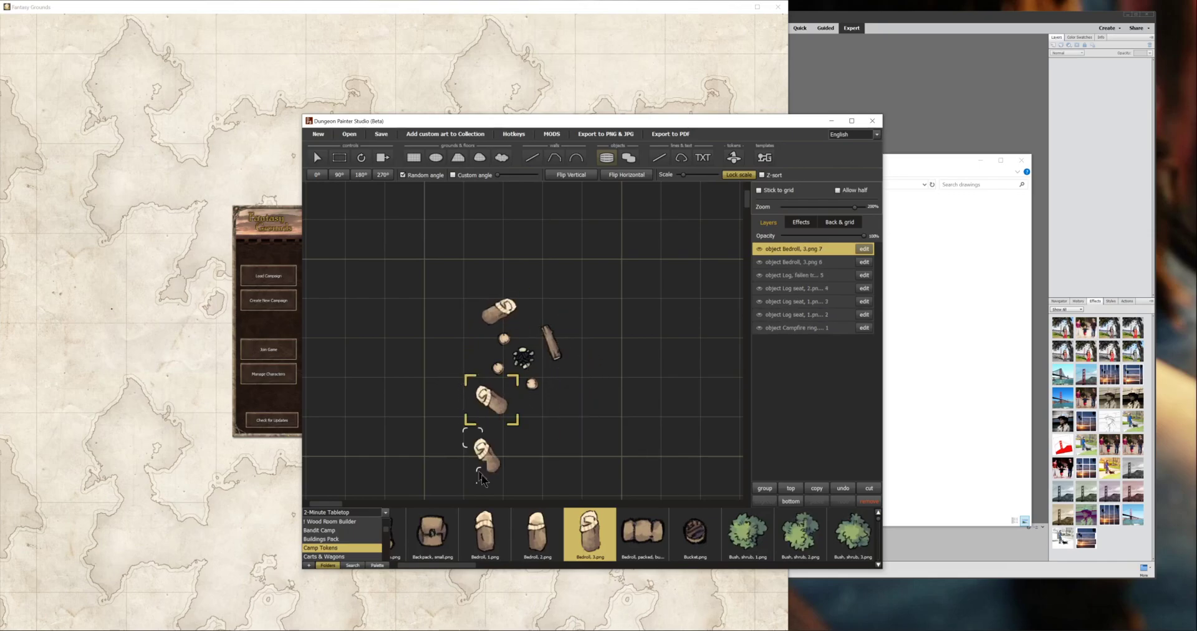
click(537, 534)
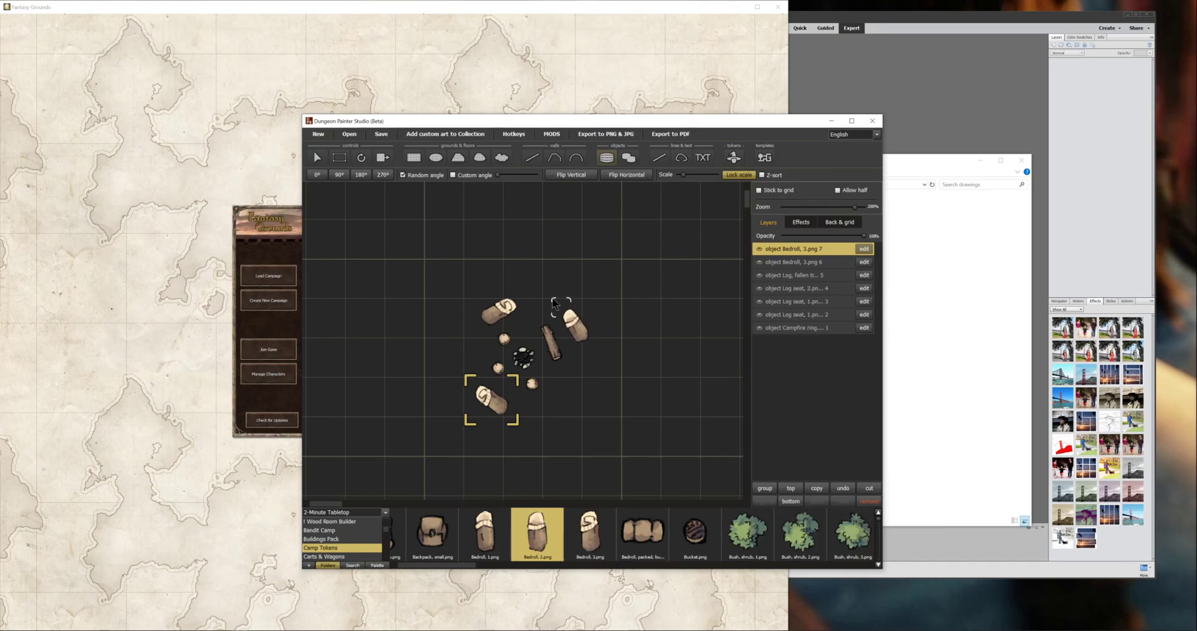
click(554, 302)
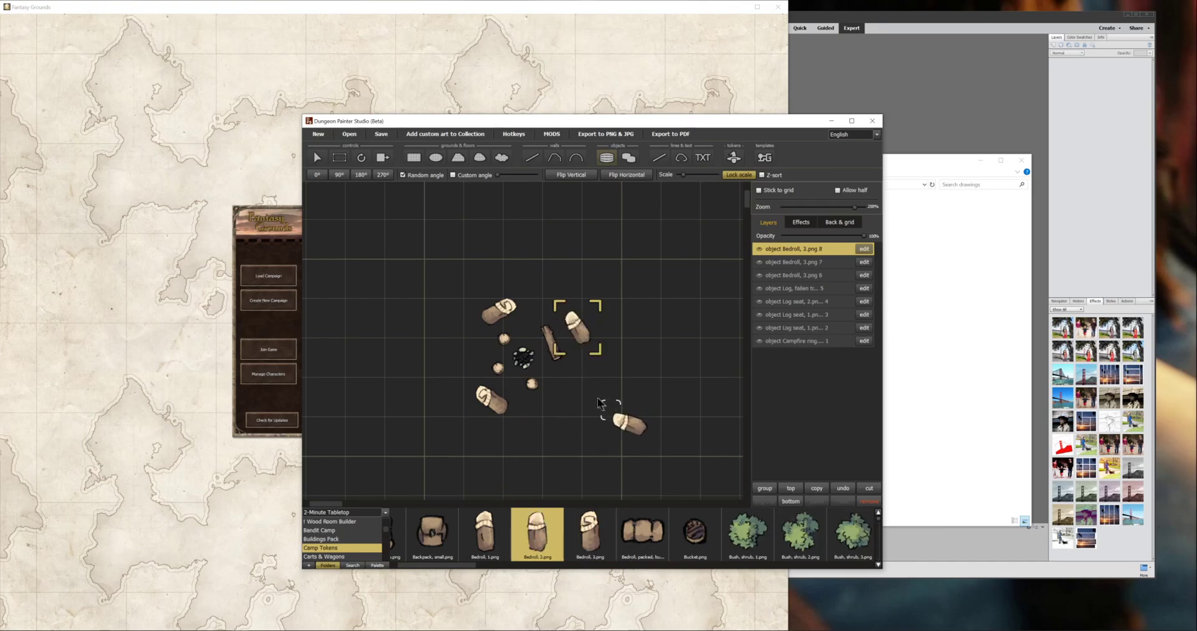
Place a Bedroll 1 object southeast of the campfire ring, using a custom angle so its head points northeast
click(498, 534)
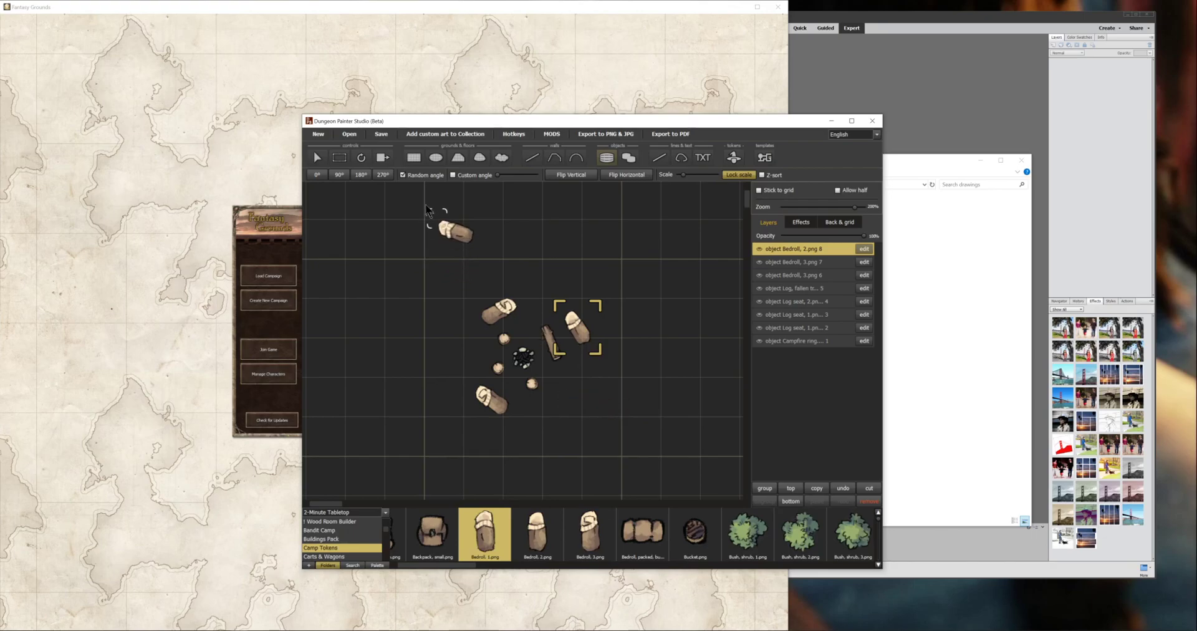
click(454, 176)
drag(497, 174, 505, 179)
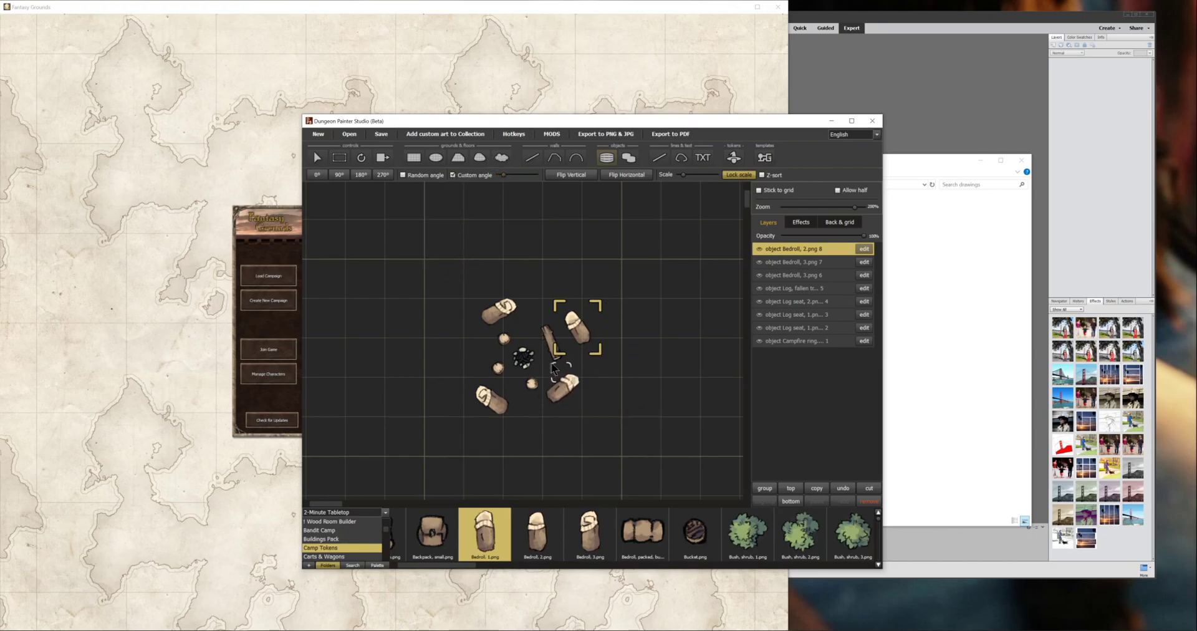
click(562, 372)
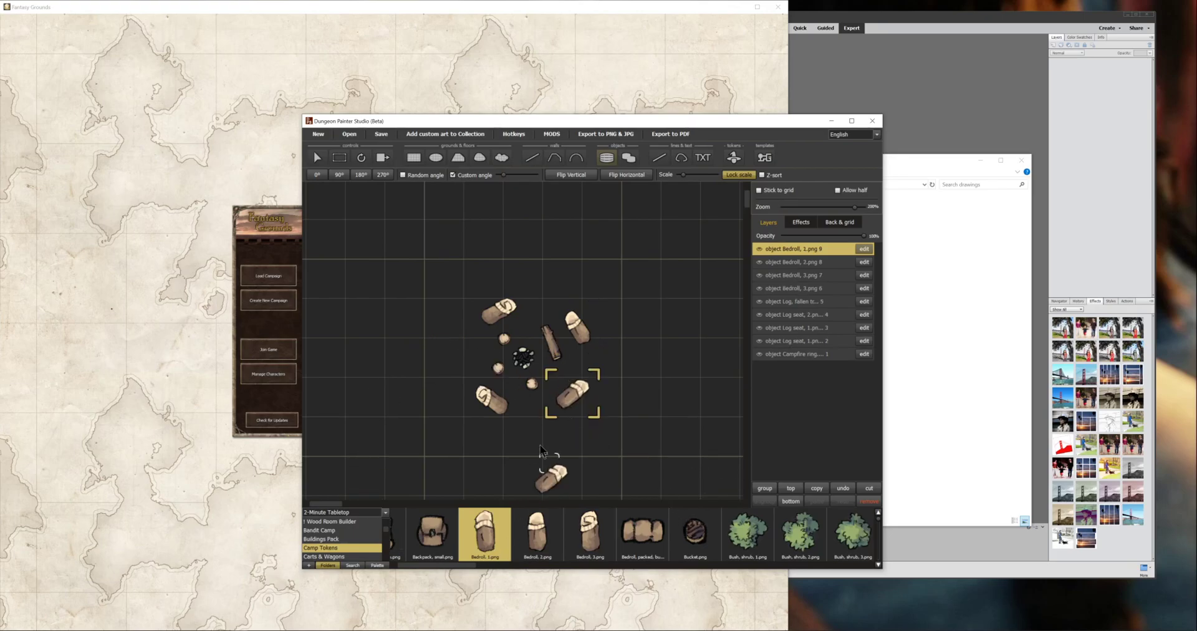
Turn on grid snapping and draw a one-square dirt-texture floor at each of the four outer corners around the campsite
click(759, 190)
click(414, 158)
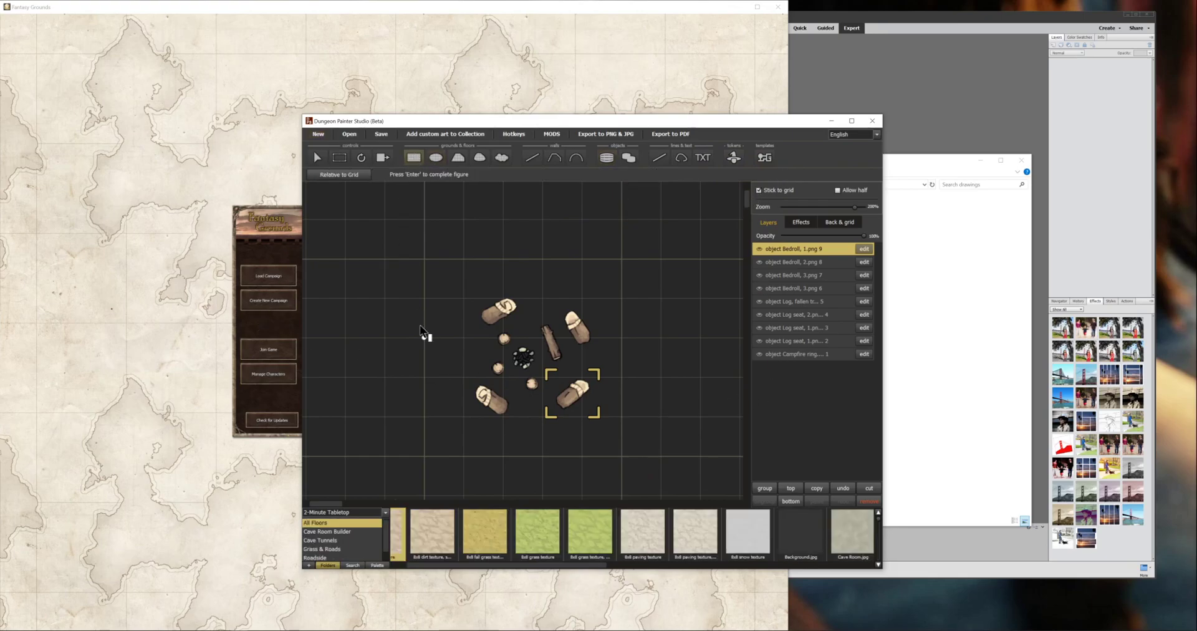
drag(396, 243, 428, 257)
drag(393, 469, 416, 487)
drag(621, 465, 668, 489)
drag(629, 225, 648, 268)
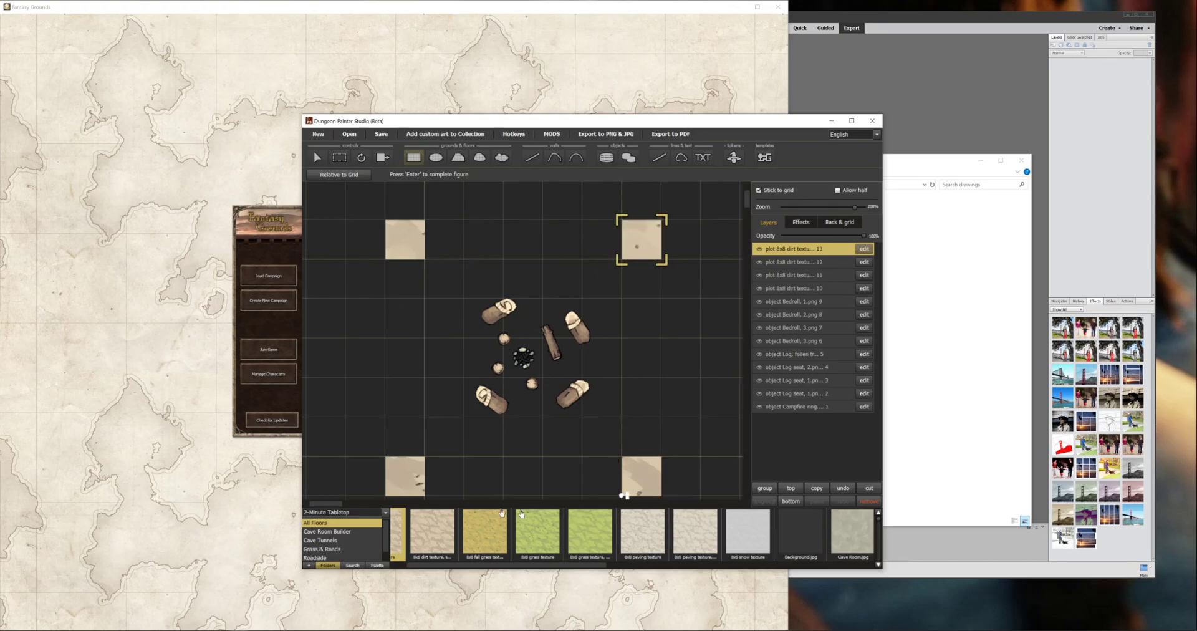
Set up the image export without coordinates or grid, cropped to the 5 by 5 squares inside the dirt corner tiles
click(611, 138)
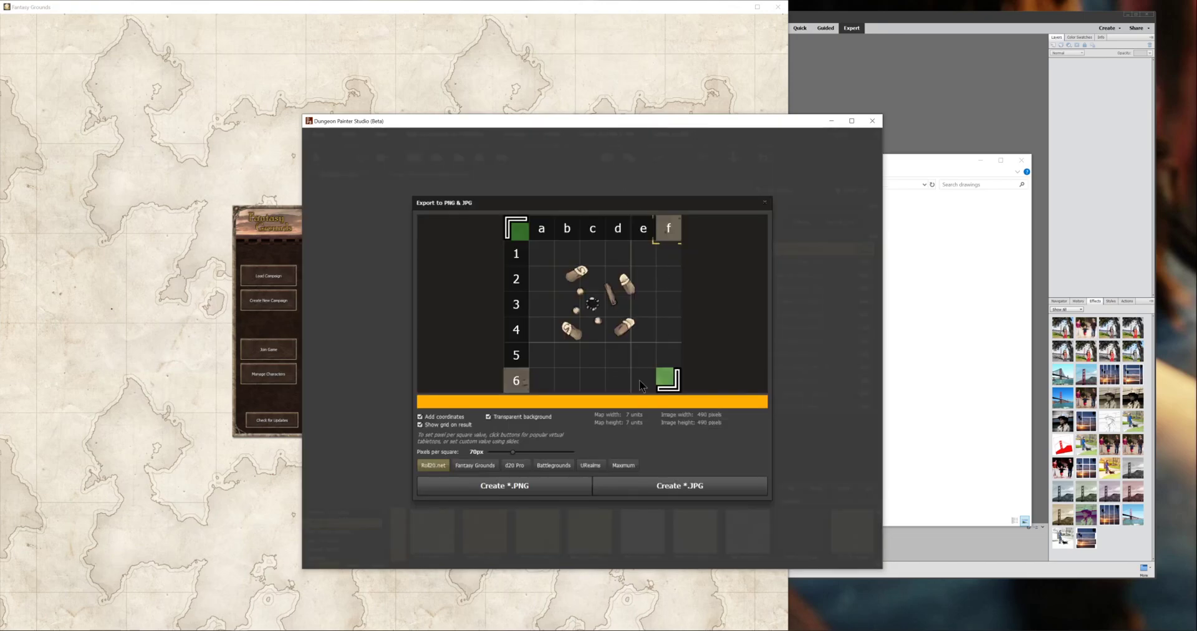
click(419, 417)
click(419, 424)
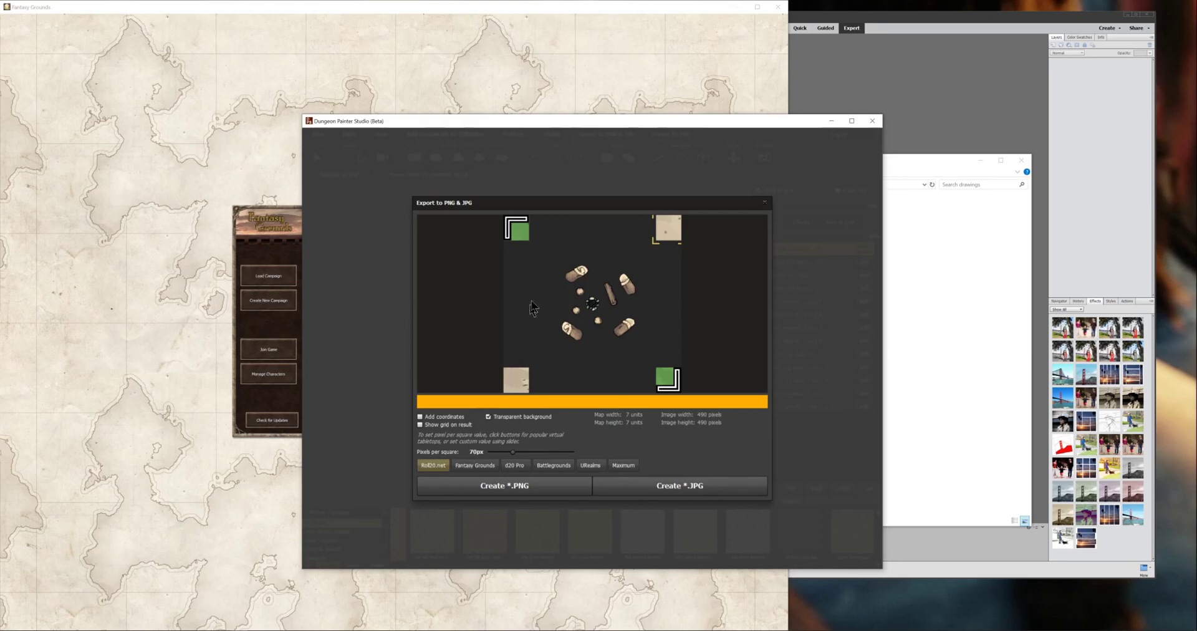
drag(516, 229, 542, 255)
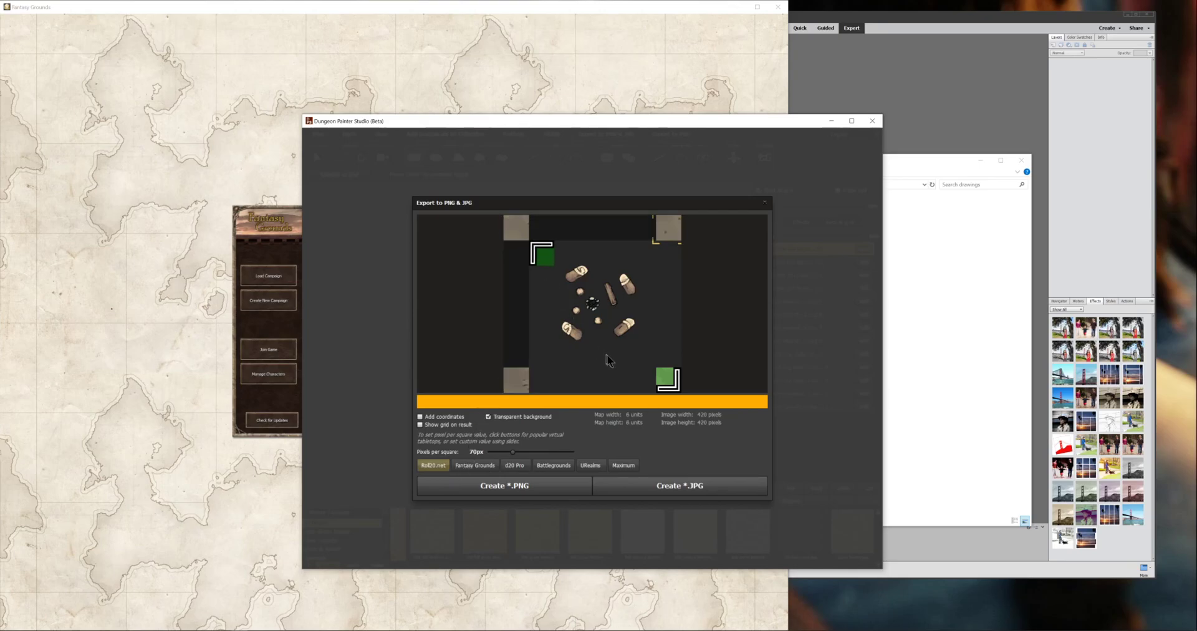
drag(661, 374, 642, 356)
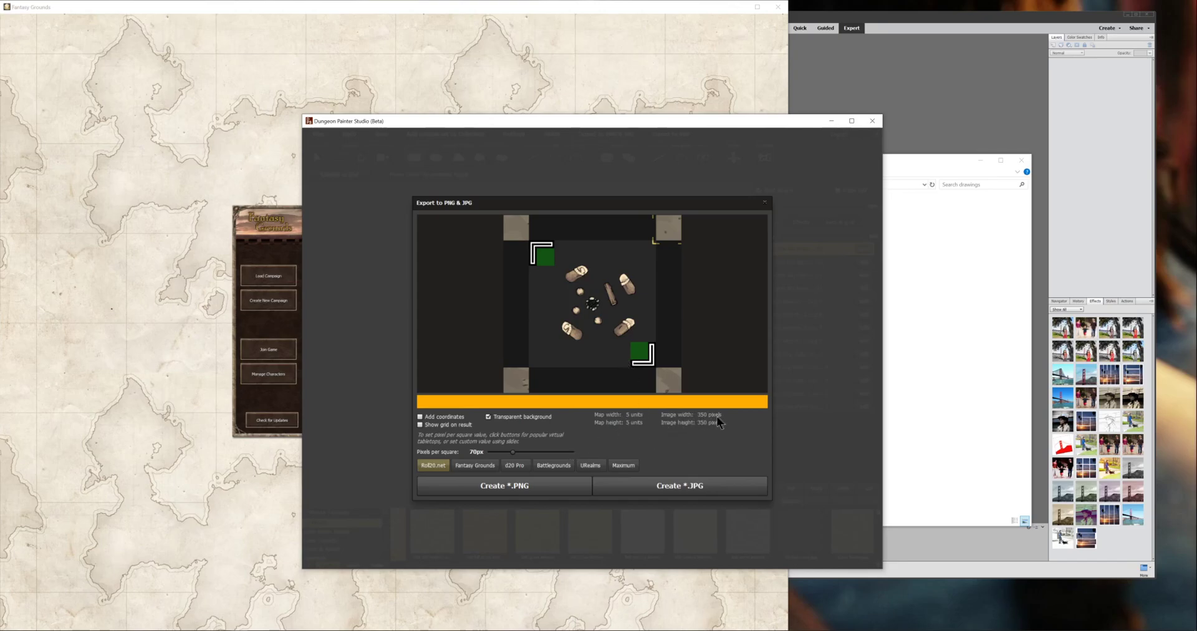
Export the map as a PNG with the Fantasy Grounds preset of 100 px per square, naming it map 2.png in Pictures
click(474, 465)
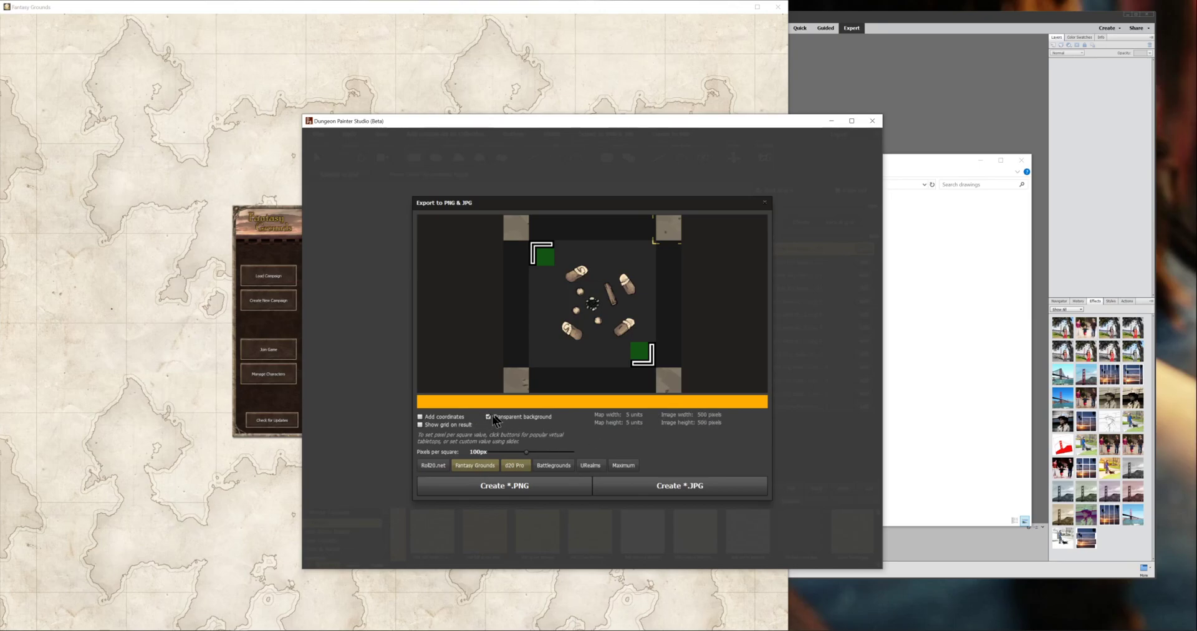
click(511, 485)
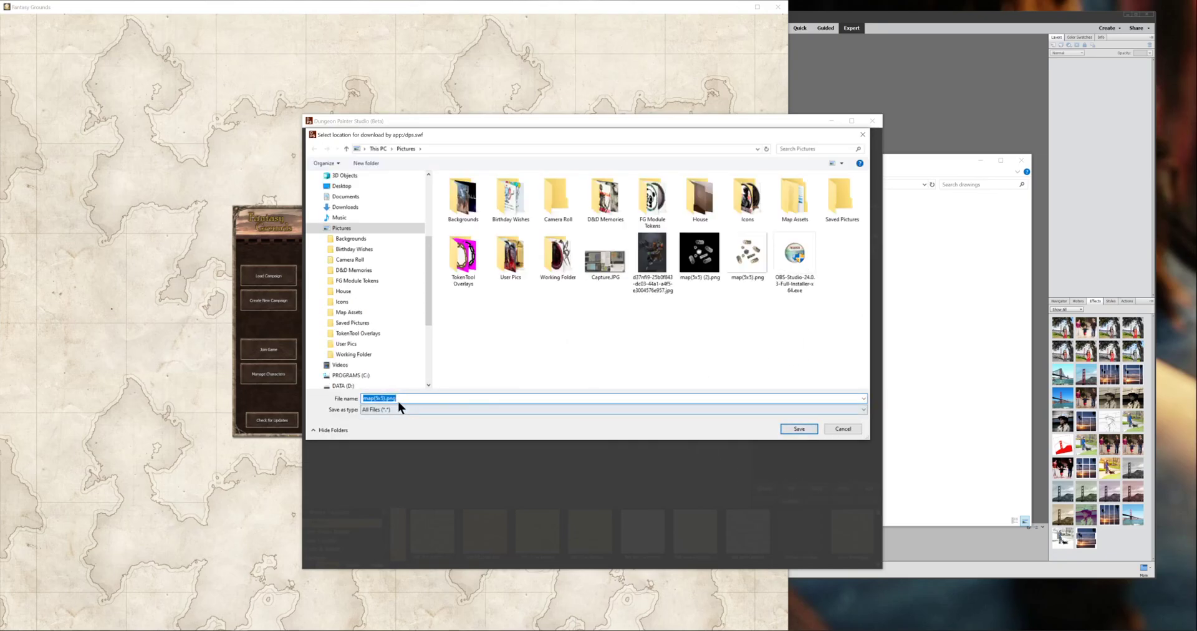
drag(374, 398, 385, 400)
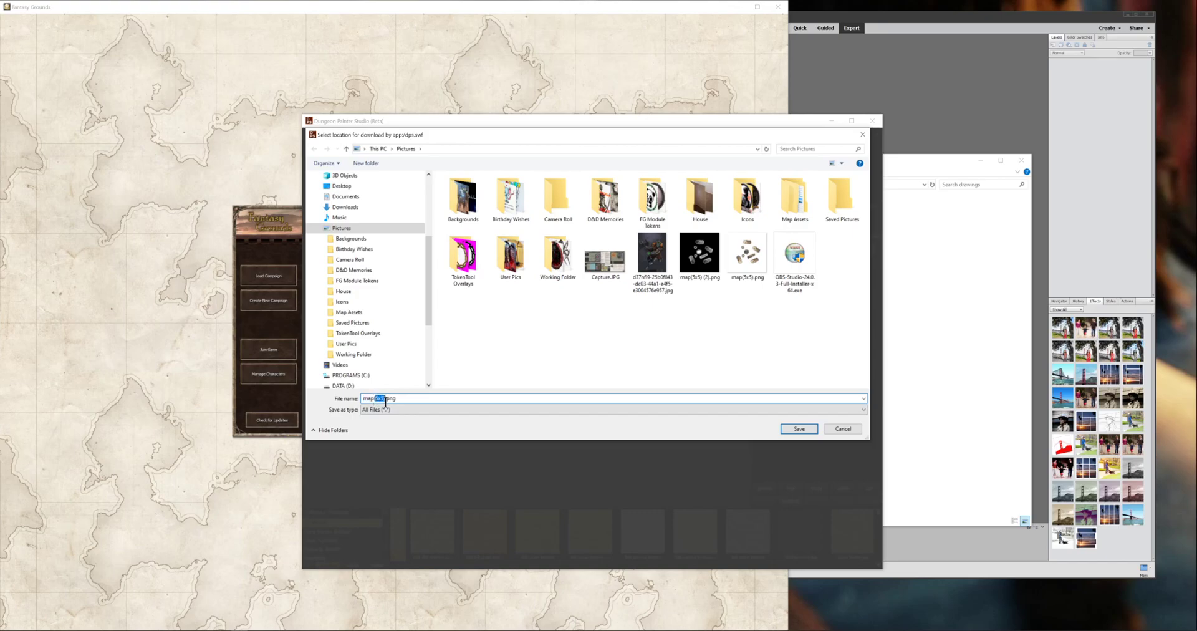
key(BackSpace)
key(BackSpace)
text(2)
key(Return)
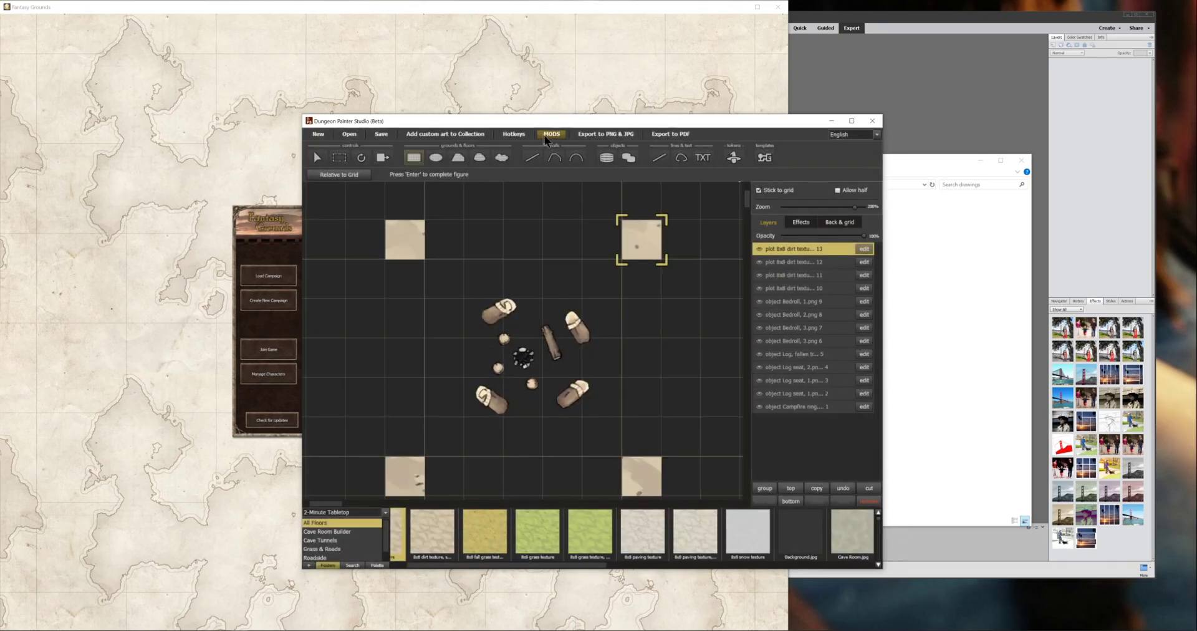
Close Dungeon Painter Studio and switch to Photoshop Elements, moving its window over the Fantasy Grounds window
click(872, 120)
click(614, 370)
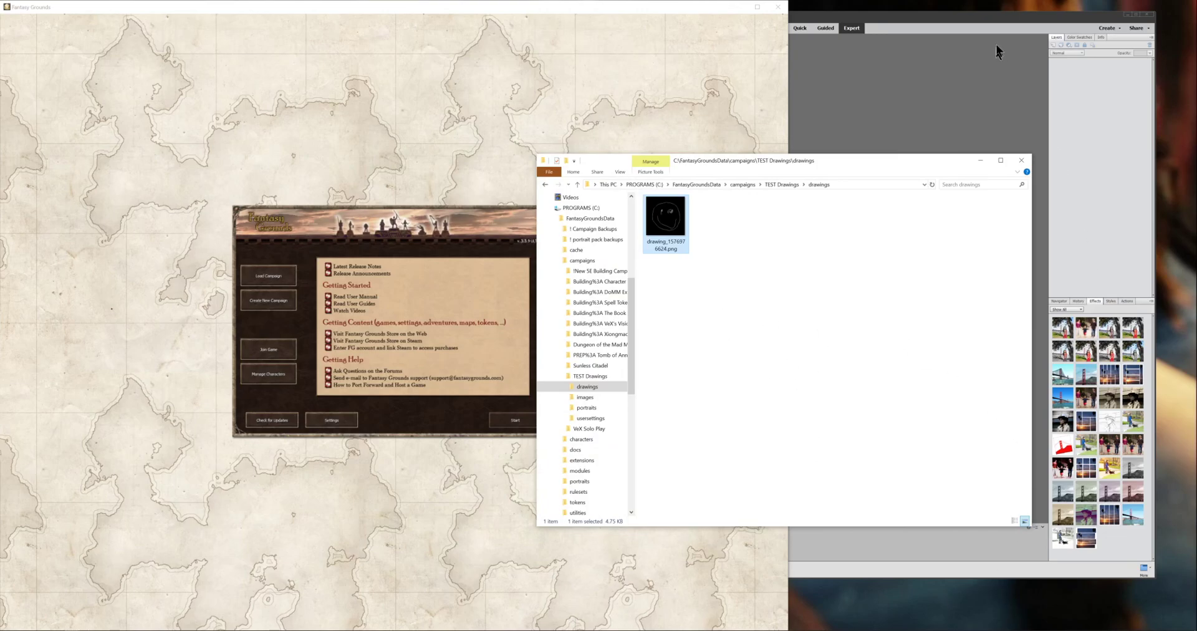
click(998, 17)
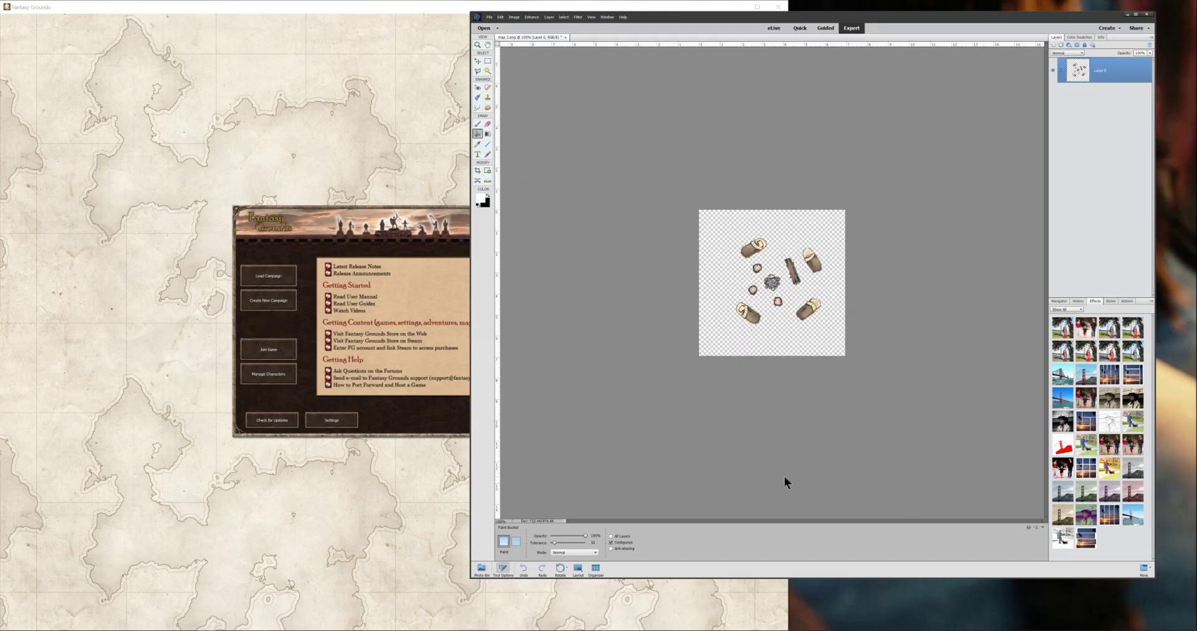
drag(848, 17, 590, 41)
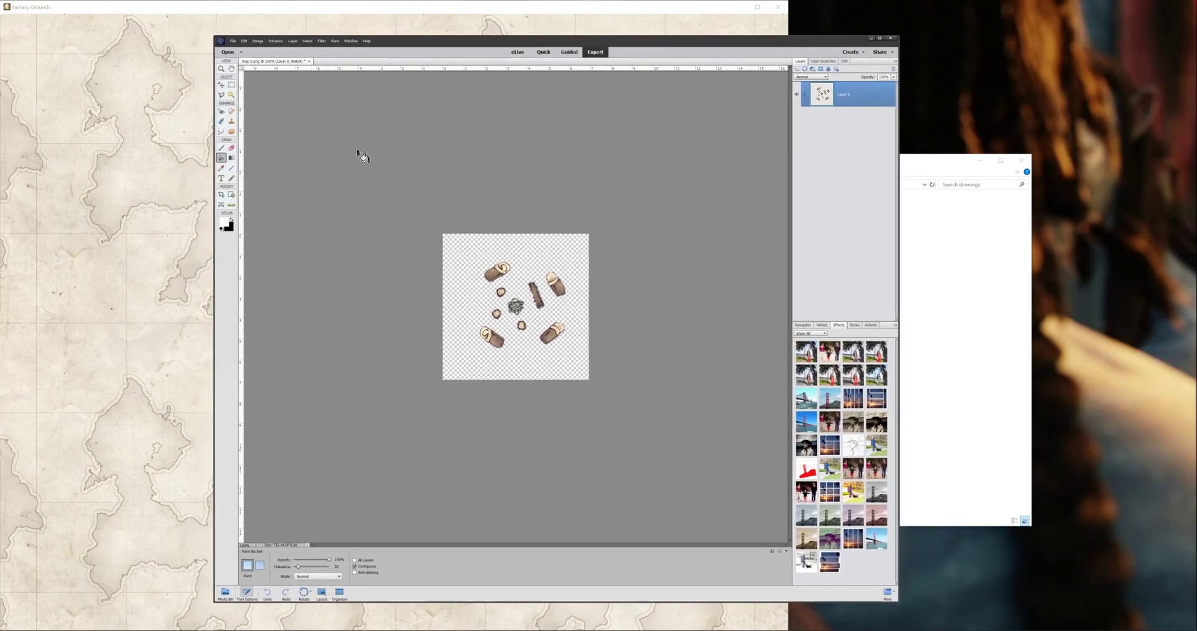
Convert the campsite image to Grayscale mode
scroll(422, 310, up, 5)
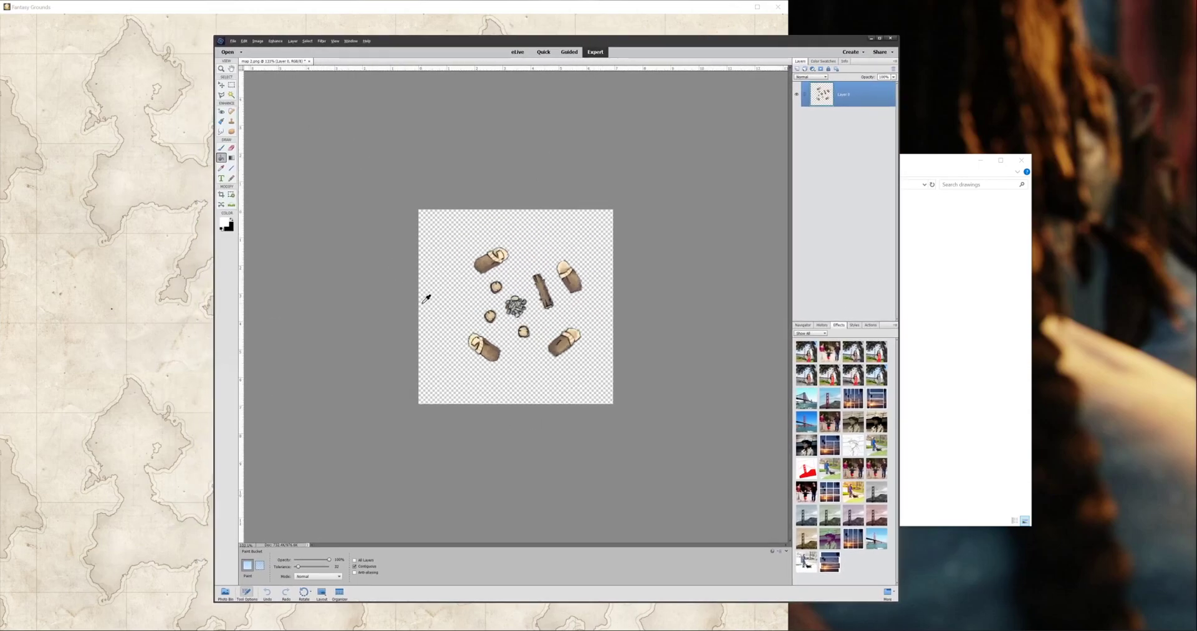
scroll(424, 296, up, 1)
scroll(441, 250, up, 1)
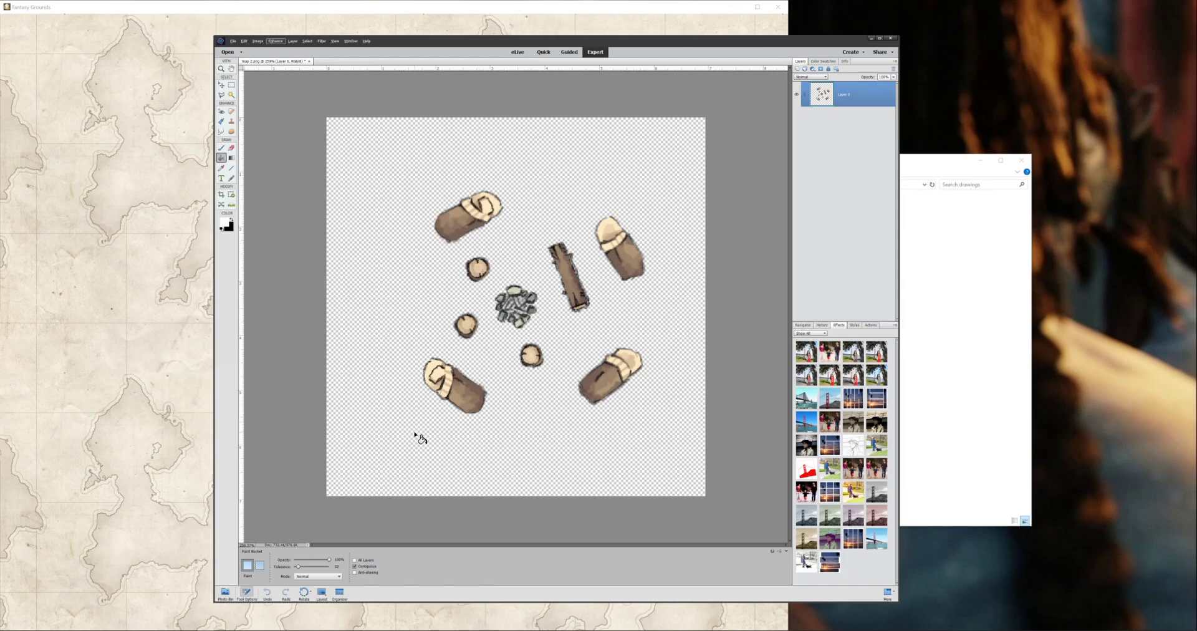
click(254, 41)
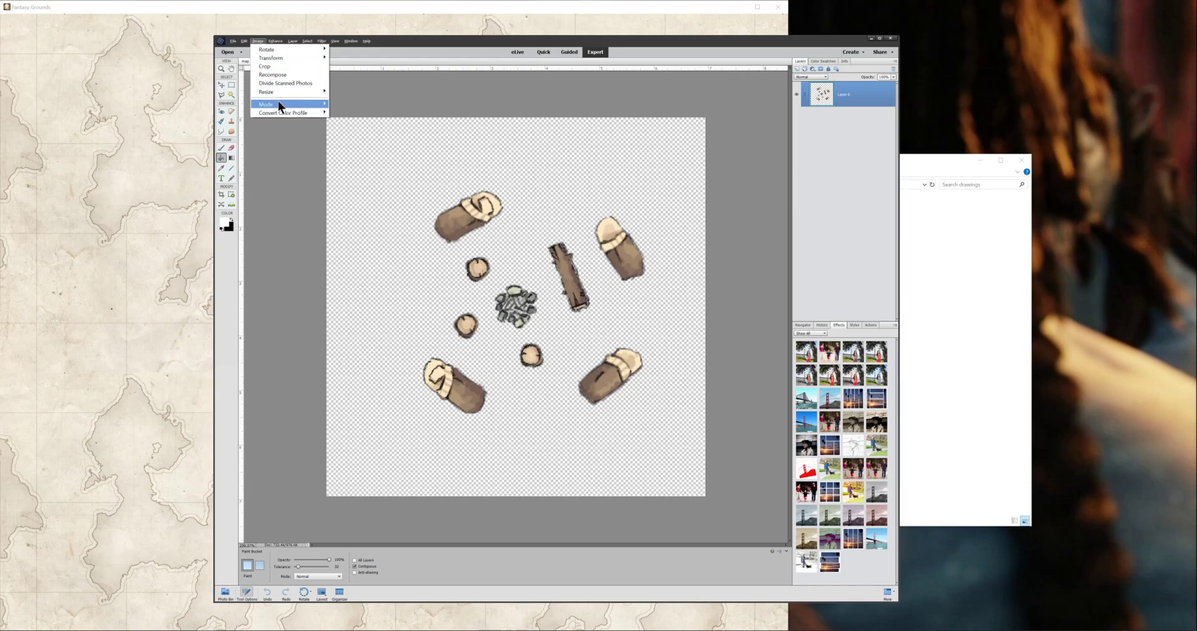
mouse_move(279, 102)
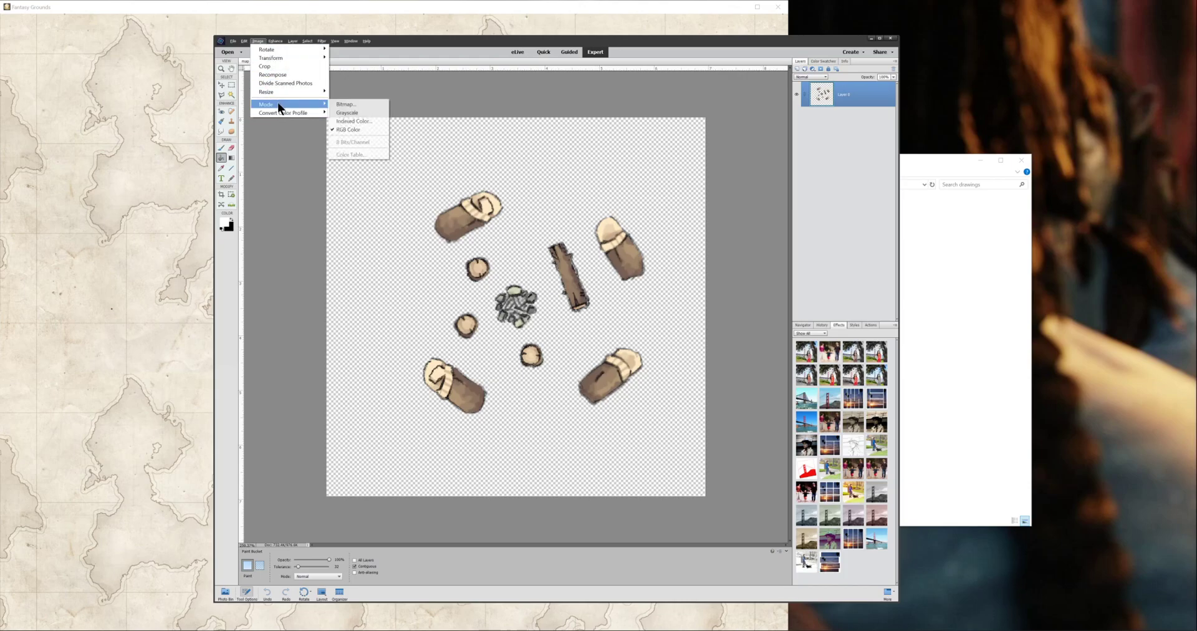
click(350, 113)
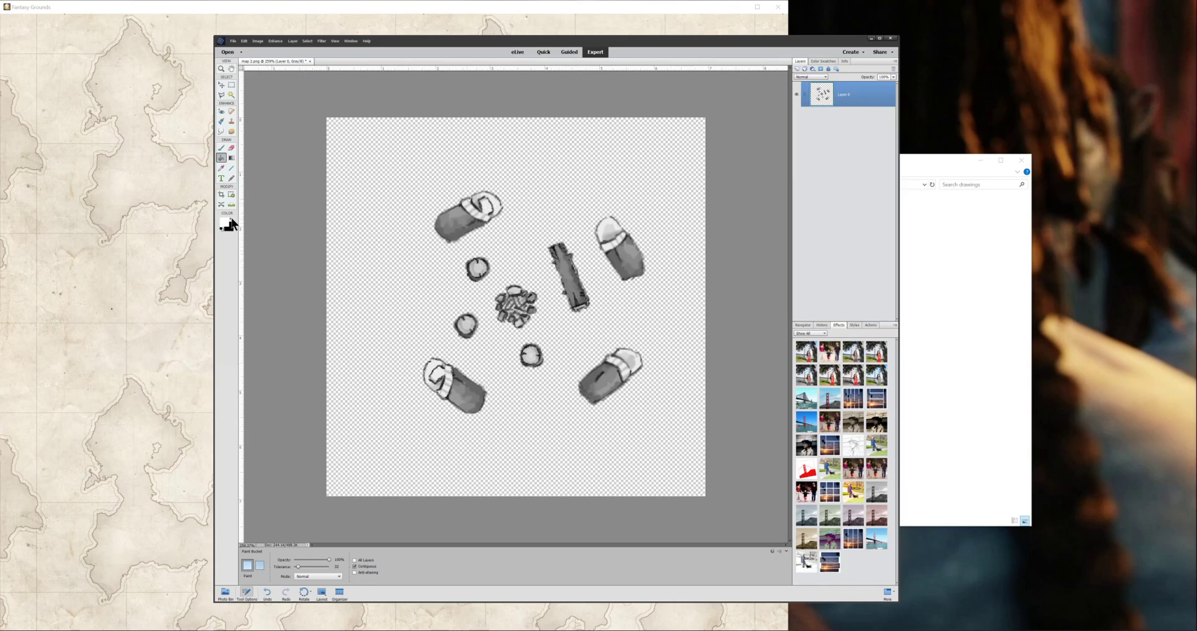
Fill the transparent background with white and apply the Invert adjustment to the whole image
click(419, 432)
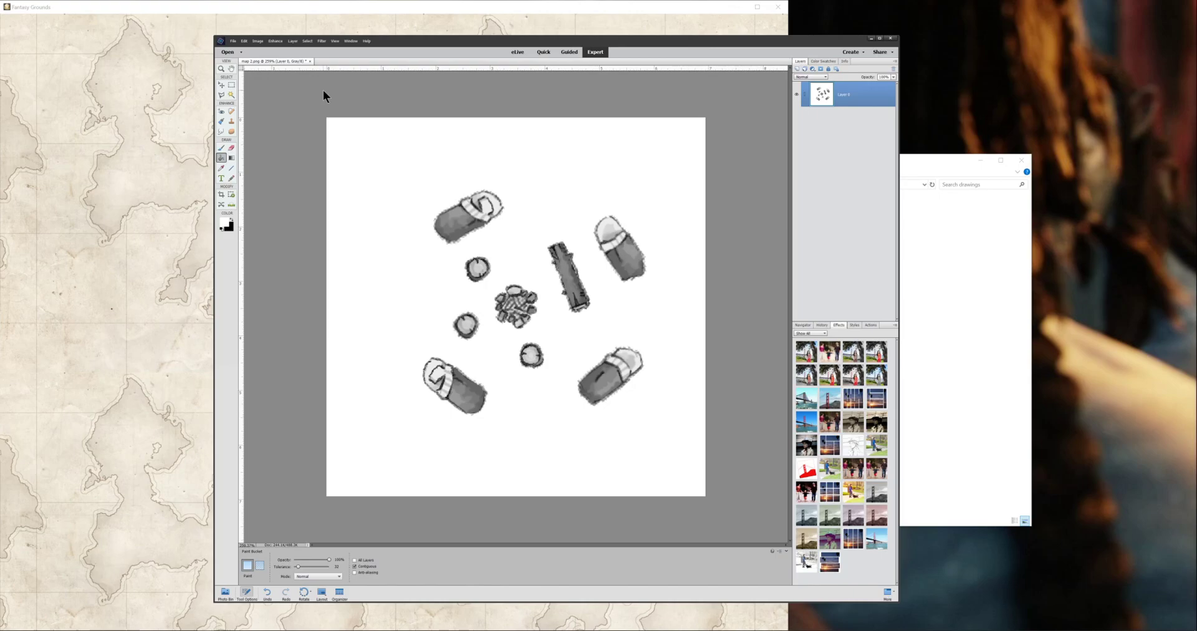
click(320, 42)
mouse_move(341, 82)
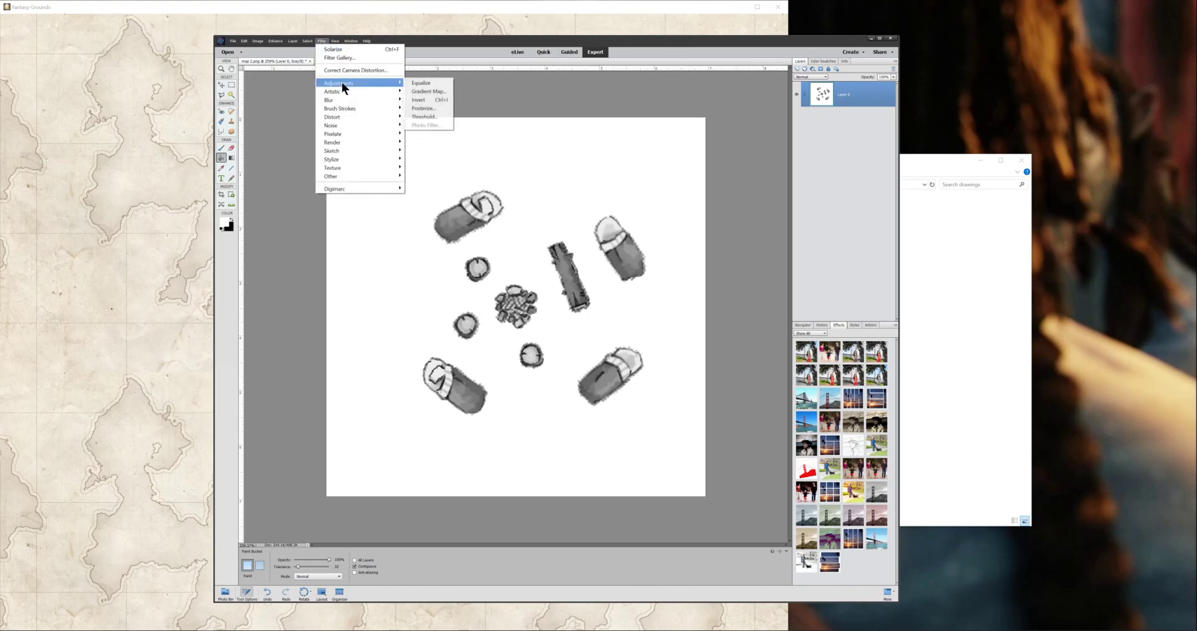
click(435, 100)
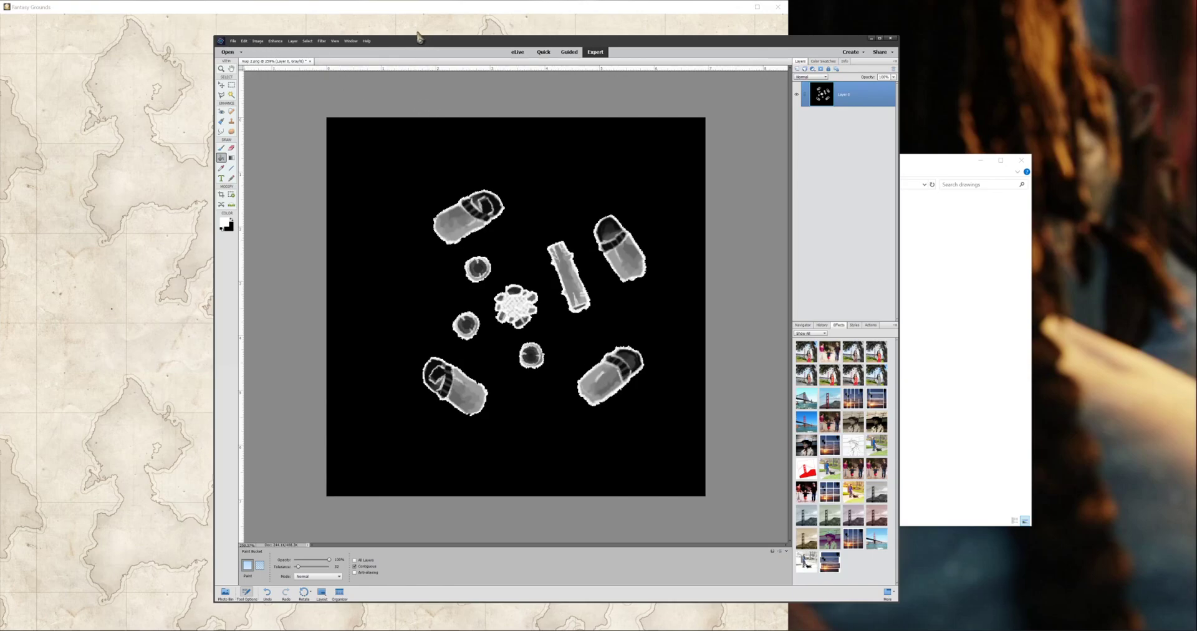
click(258, 41)
mouse_move(324, 43)
mouse_move(258, 42)
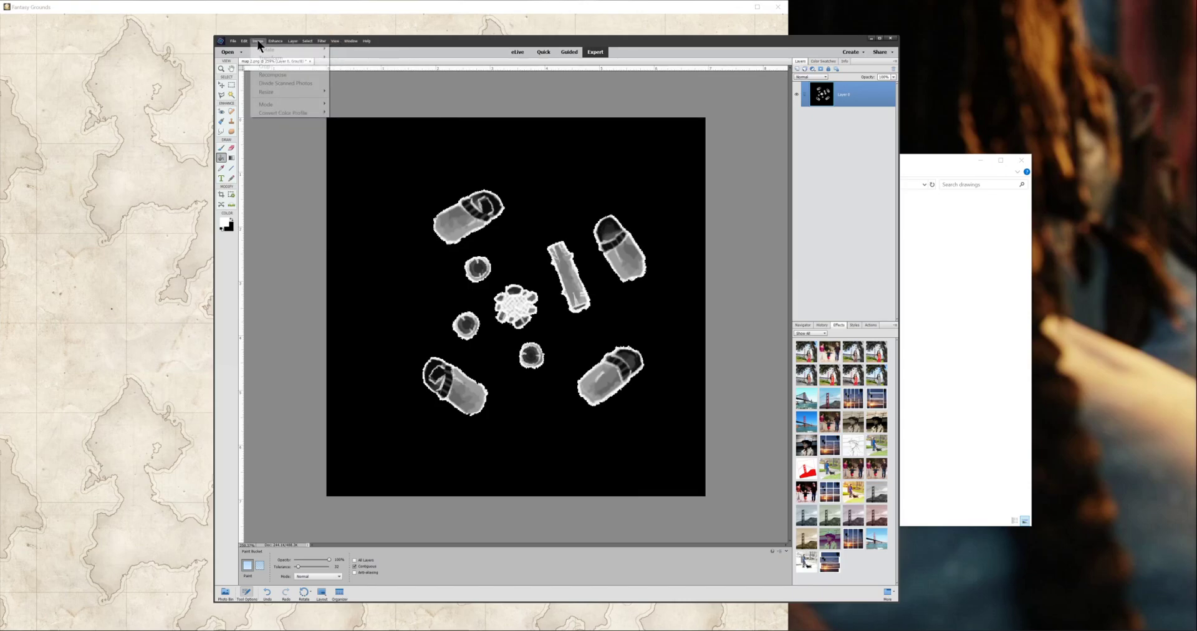
click(597, 41)
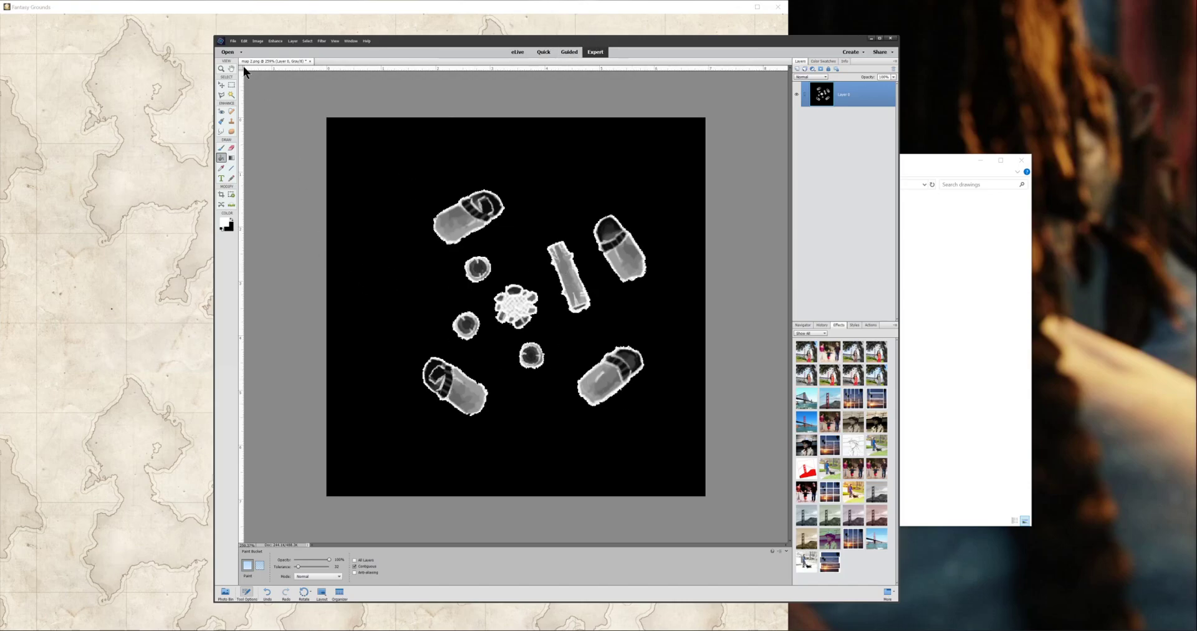
Save the inverted image for the web as a PNG-24 in Pictures and close Photoshop Elements without saving the document
click(234, 42)
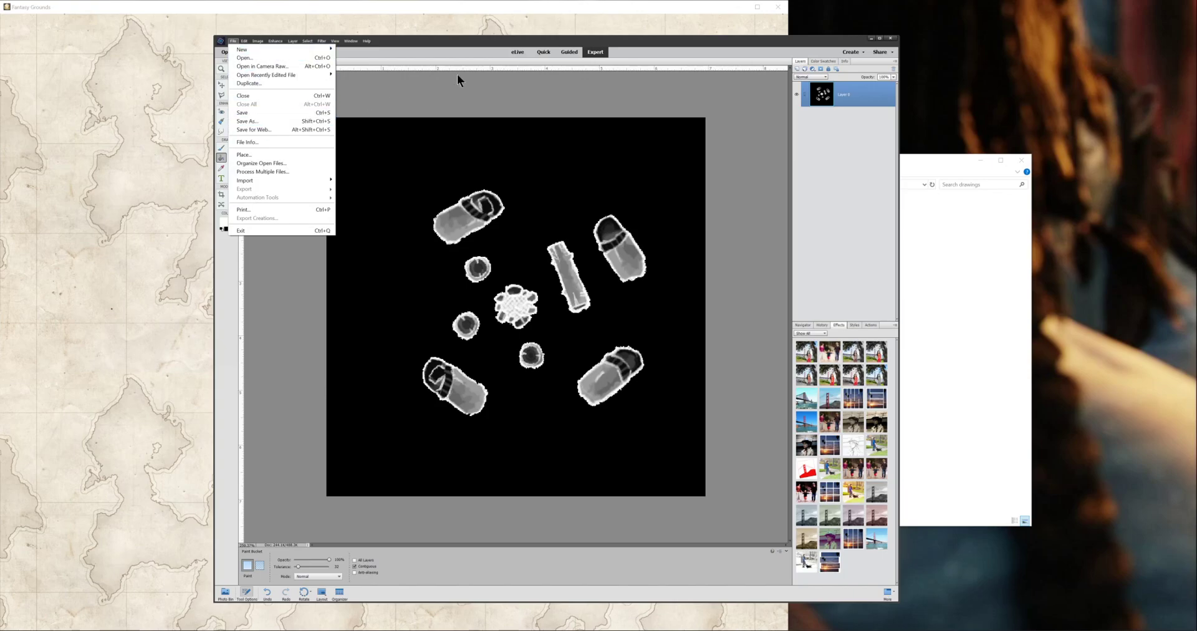
click(280, 131)
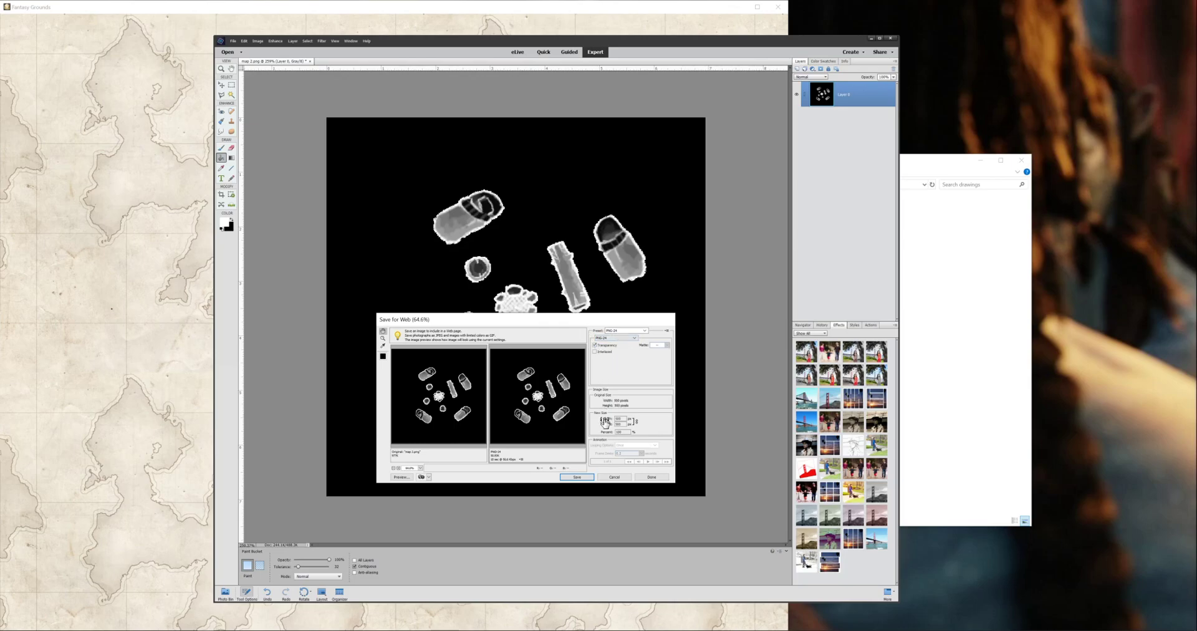
click(572, 477)
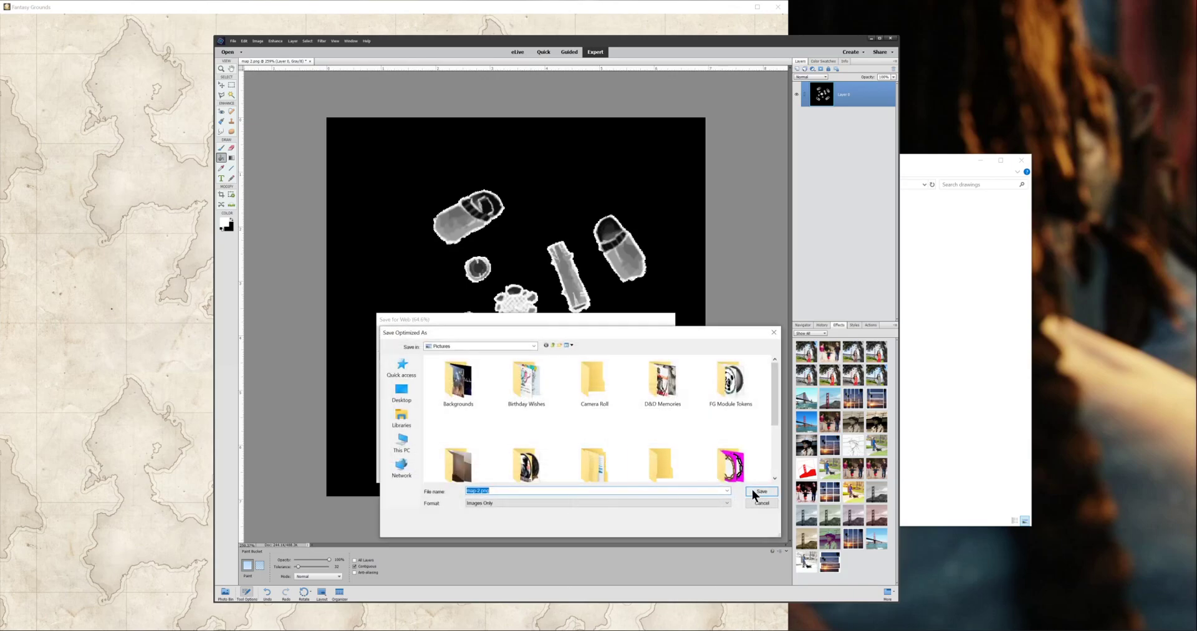
click(761, 492)
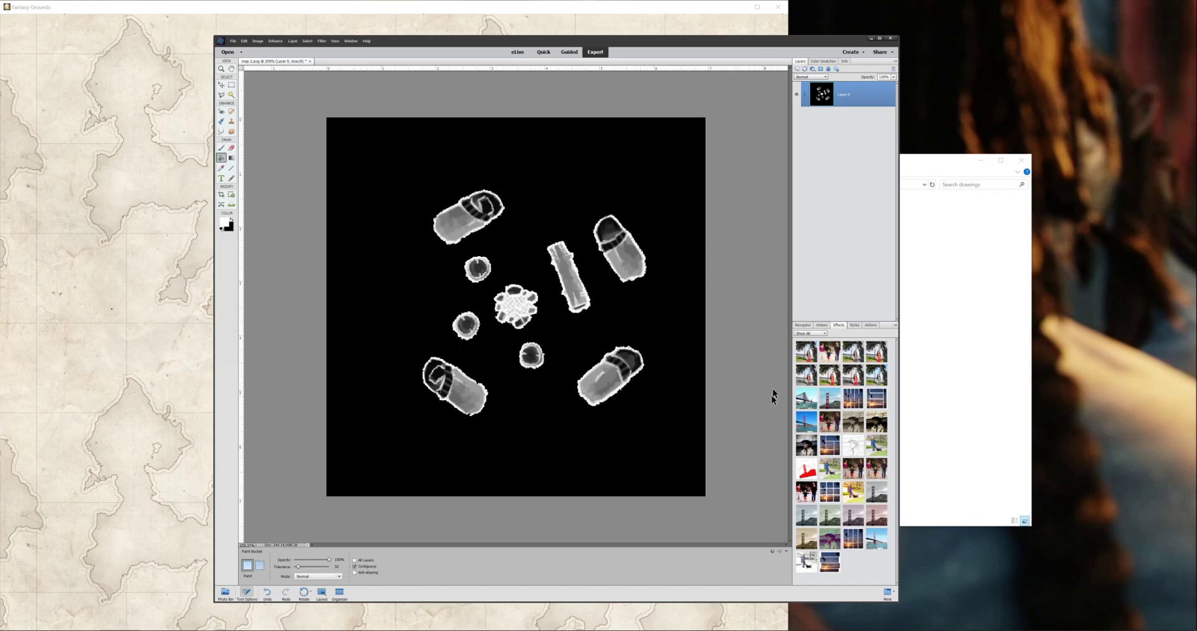
click(890, 38)
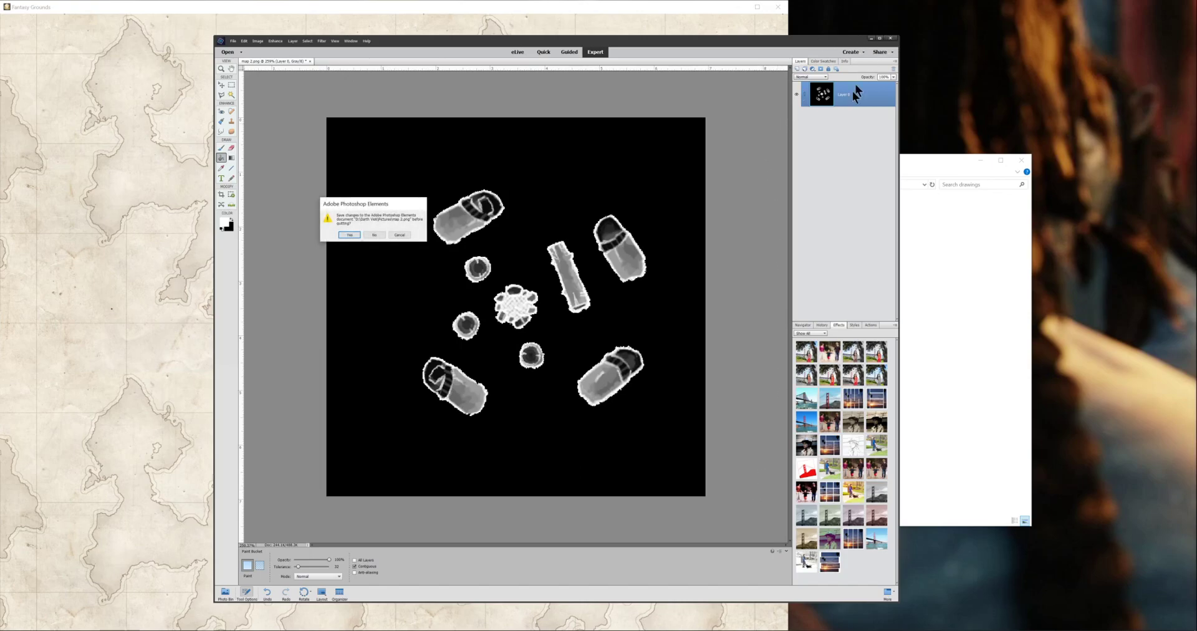
click(374, 235)
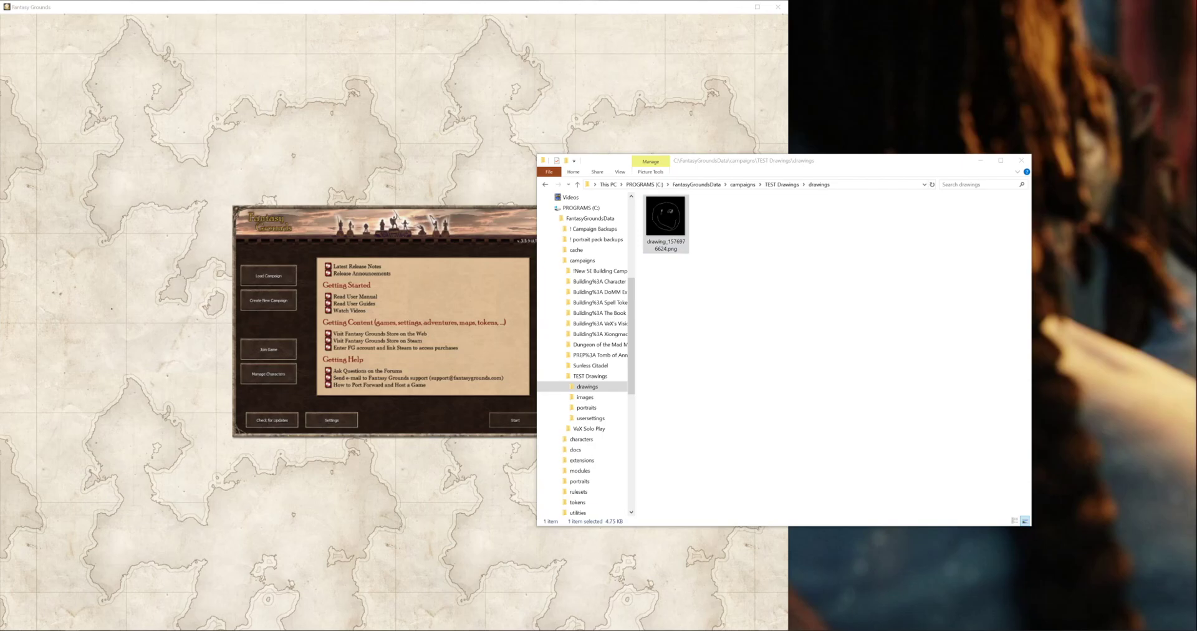
Bring map-2.png into the campaign's drawings folder and copy the original freehand drawing's file name
drag(834, 248, 733, 248)
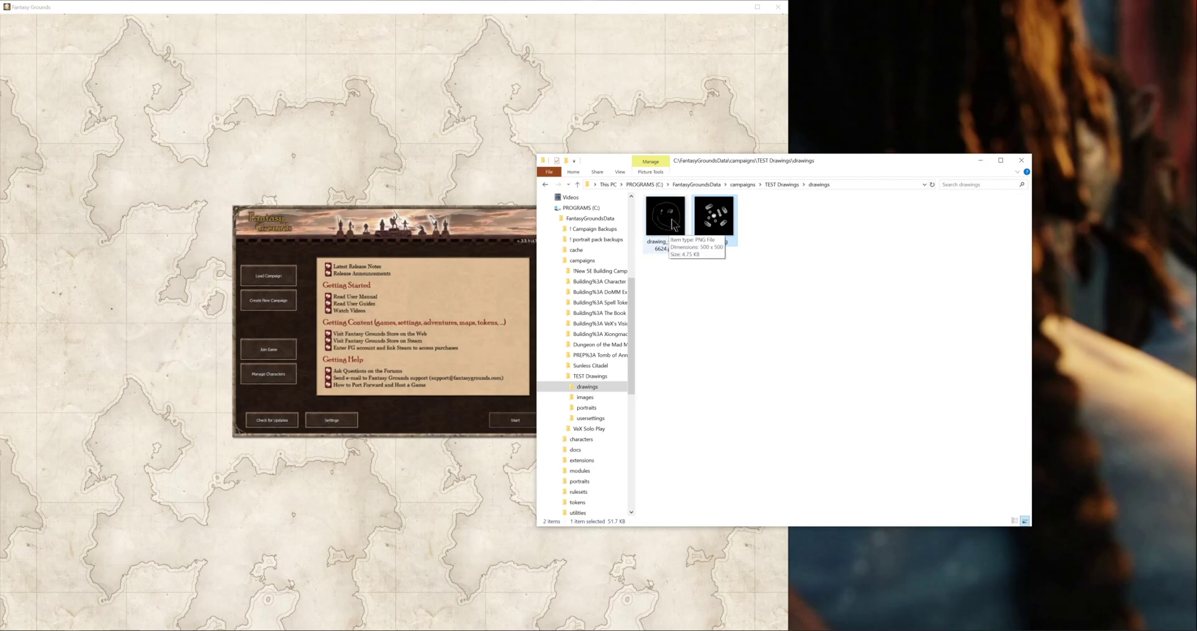
click(666, 244)
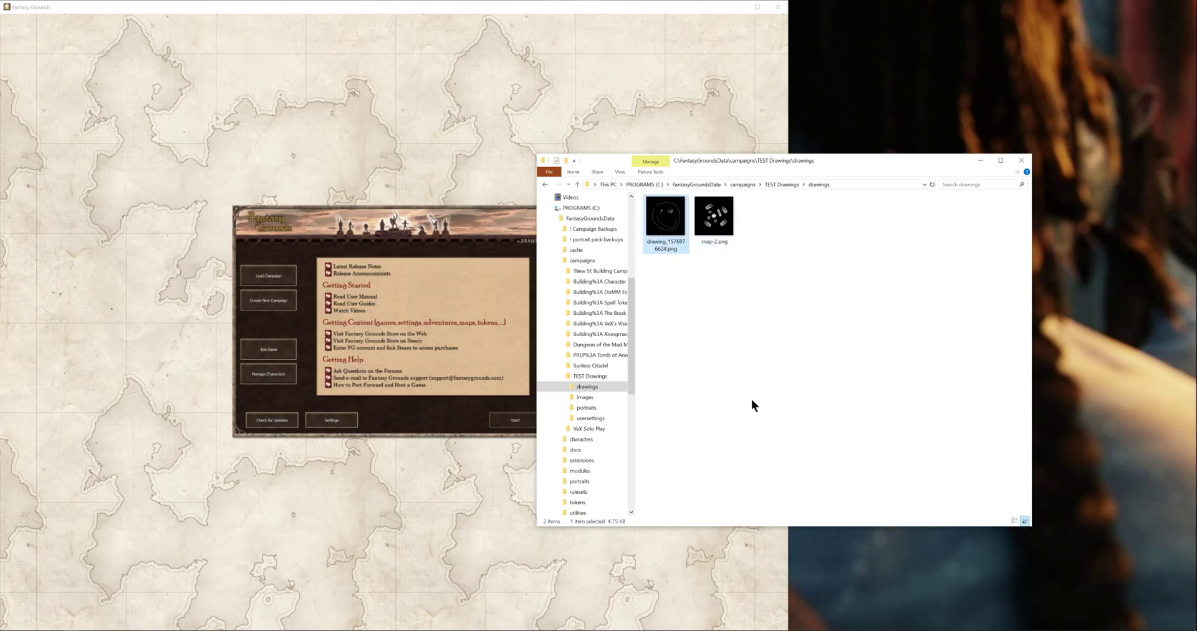
key(F2)
key(ctrl+c)
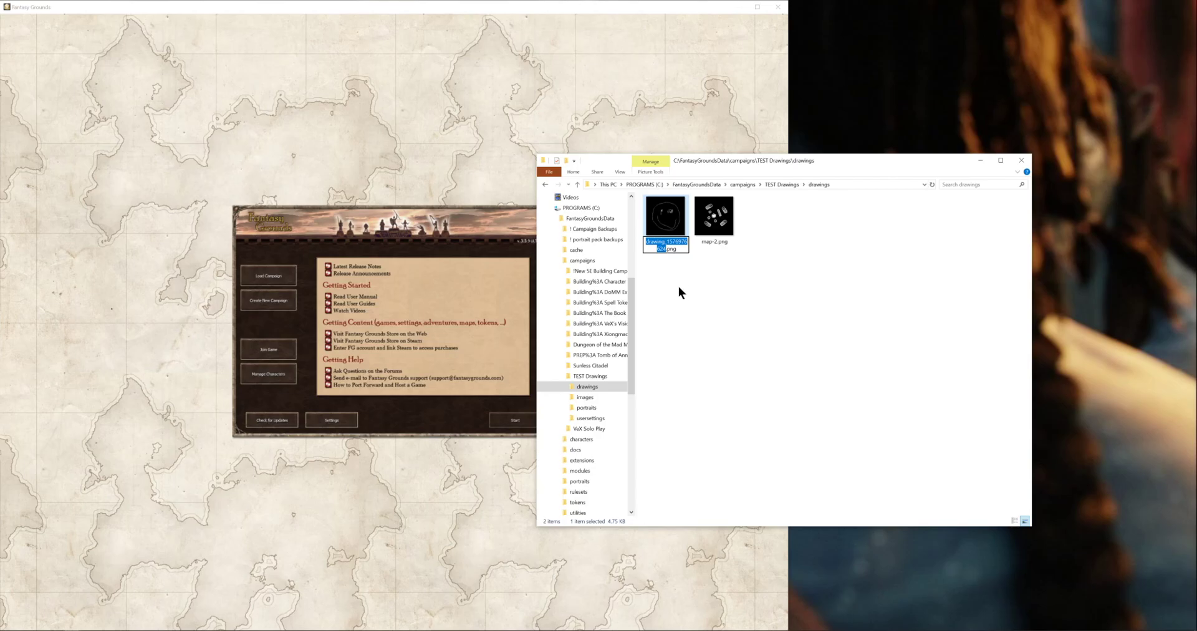
Delete the original freehand drawing from the drawings folder and rename map-2.png with its copied file name, drawing_1576976624.png
key(Escape)
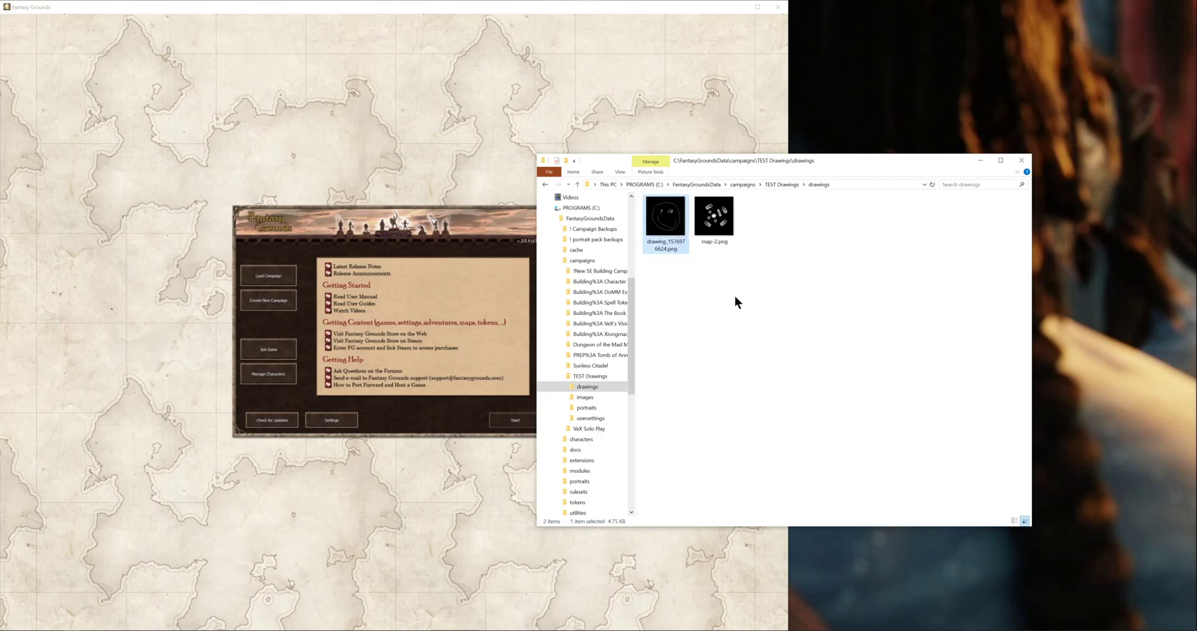
key(Delete)
key(Down)
key(F2)
key(ctrl+v)
key(Return)
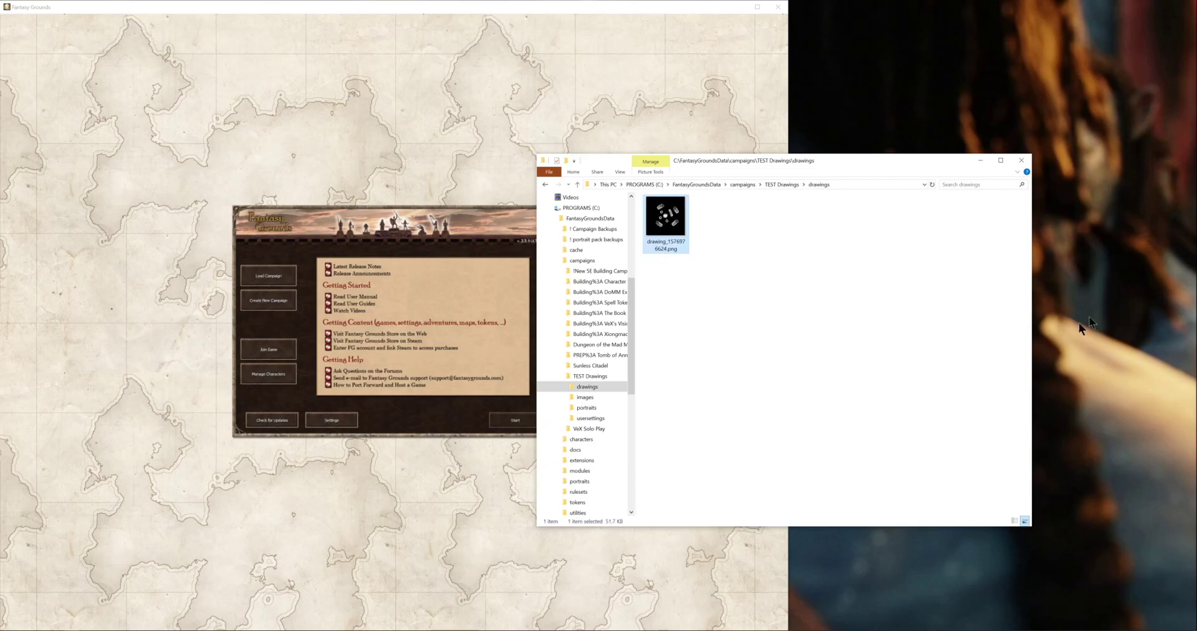
Switch to Fantasy Grounds, load the TEST Drawings campaign and show the Party Sheet's Marching & Formation page
click(253, 281)
click(253, 280)
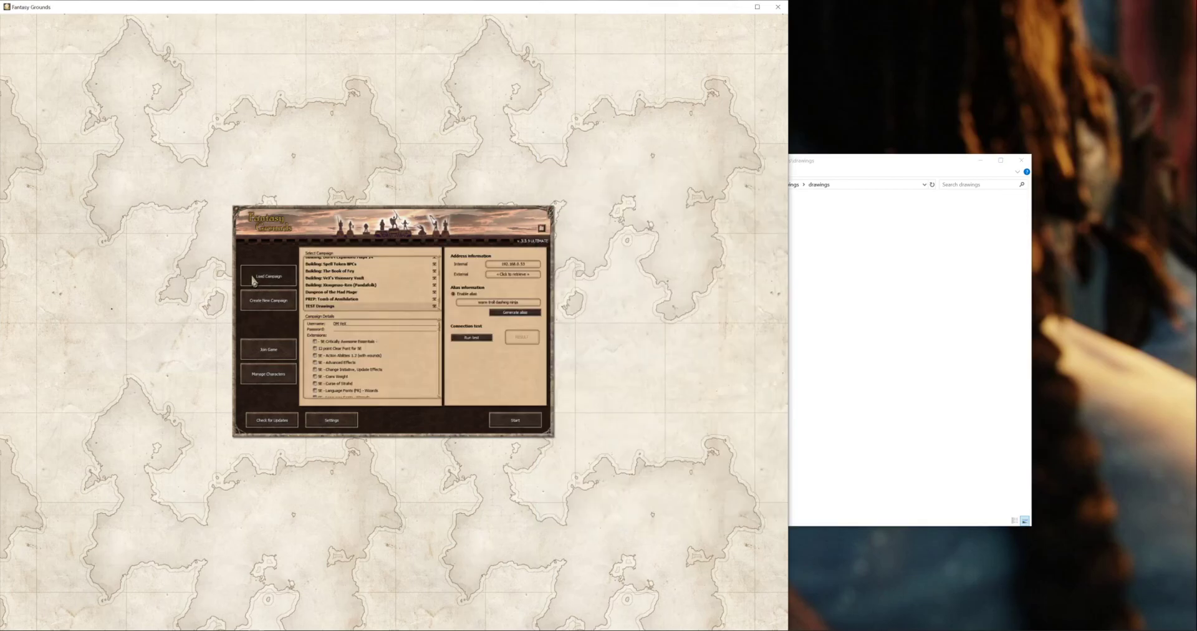
click(506, 423)
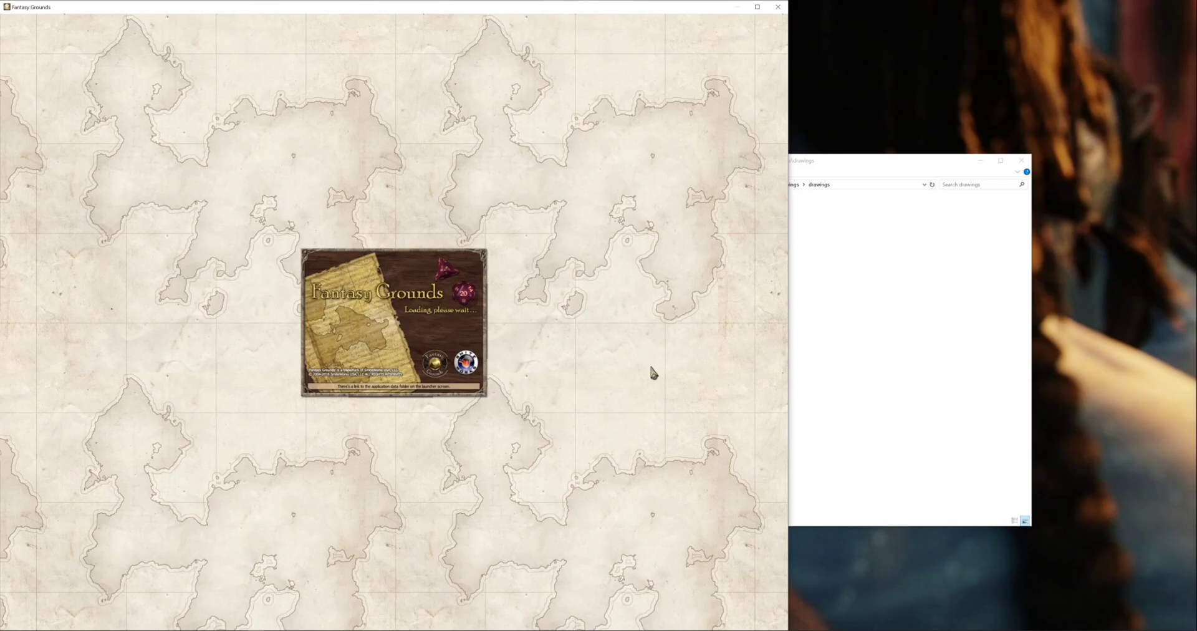
click(823, 296)
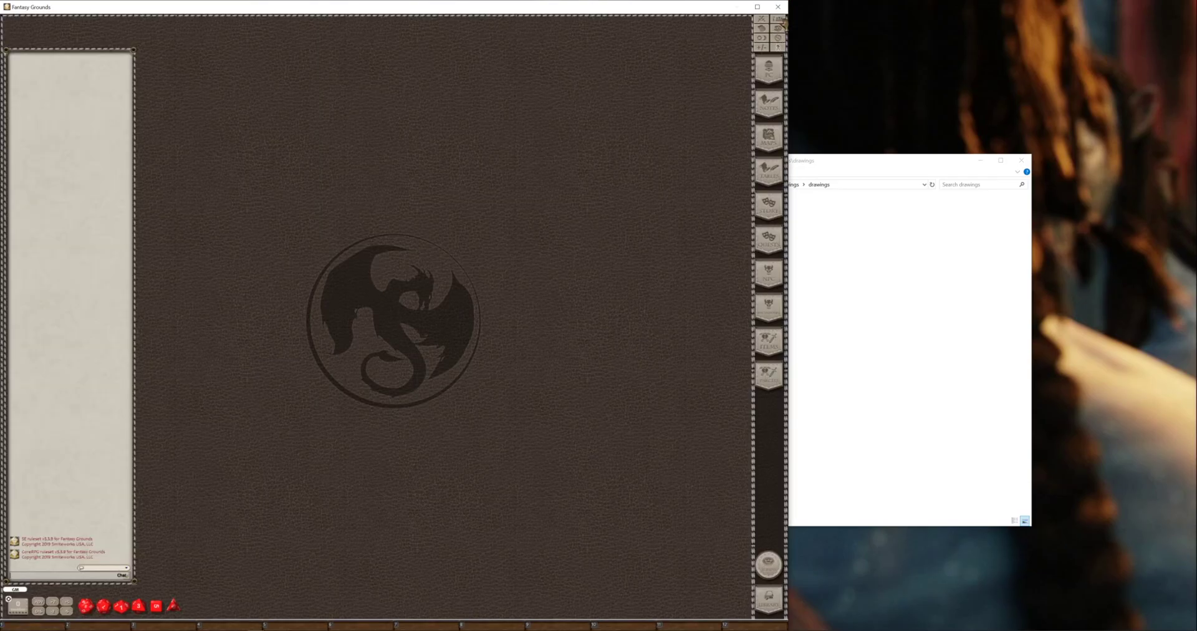
click(778, 21)
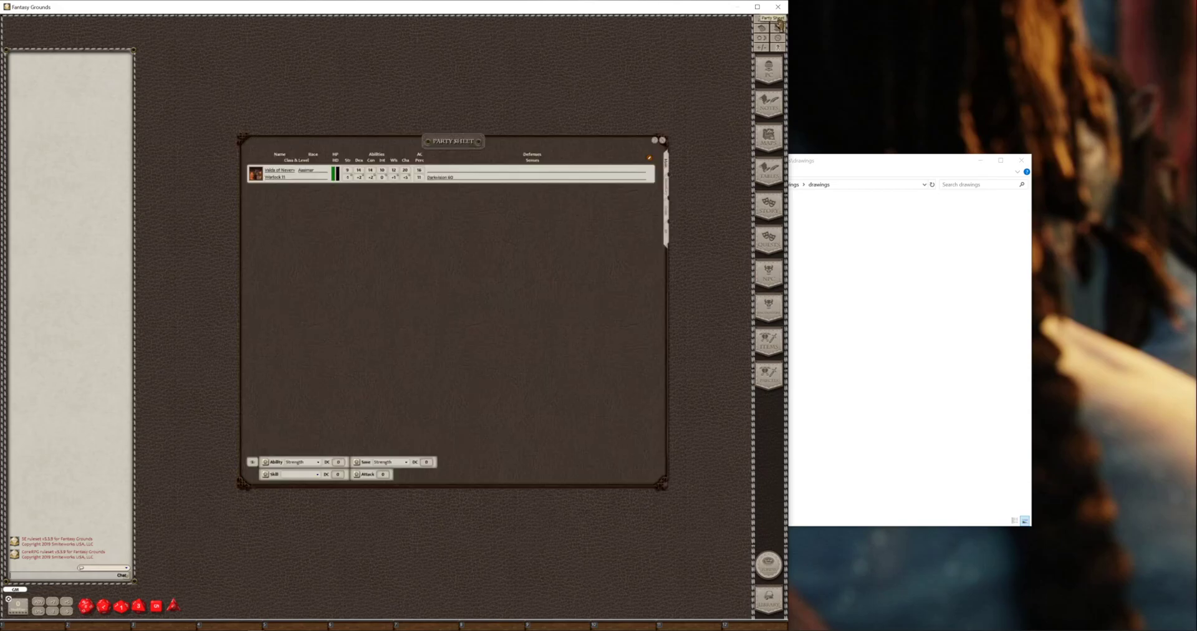
click(665, 213)
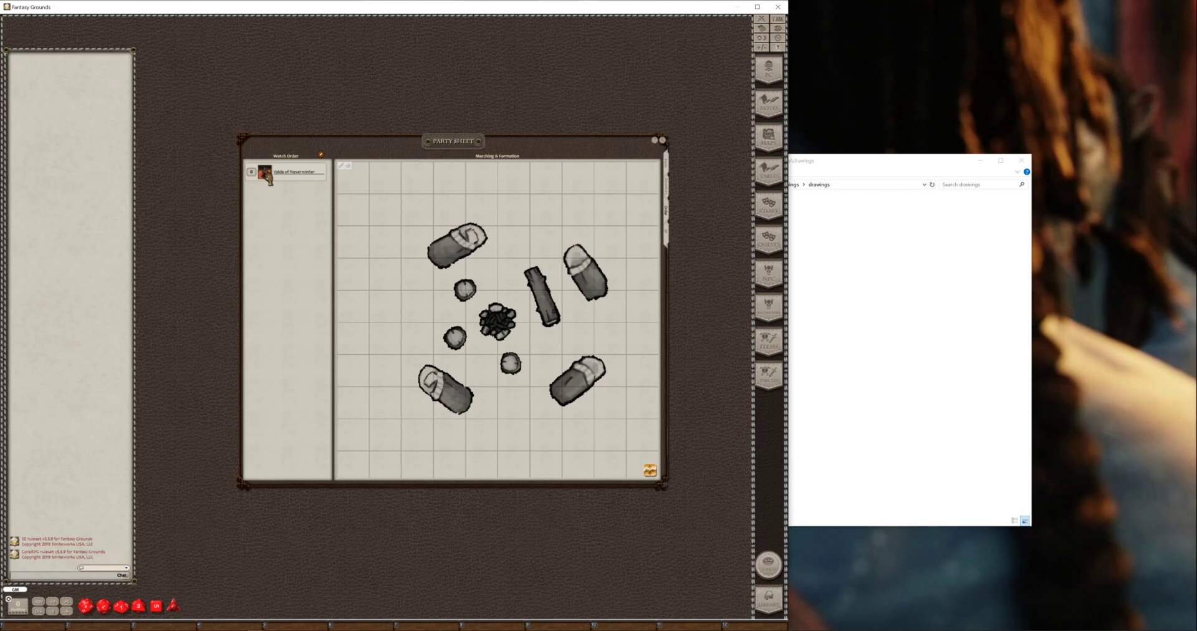
Place the character's token by the campfire and the Combat Tracker's three goblin tokens along the map's far side, with Lock Tokens toggled
drag(265, 173, 450, 340)
click(762, 19)
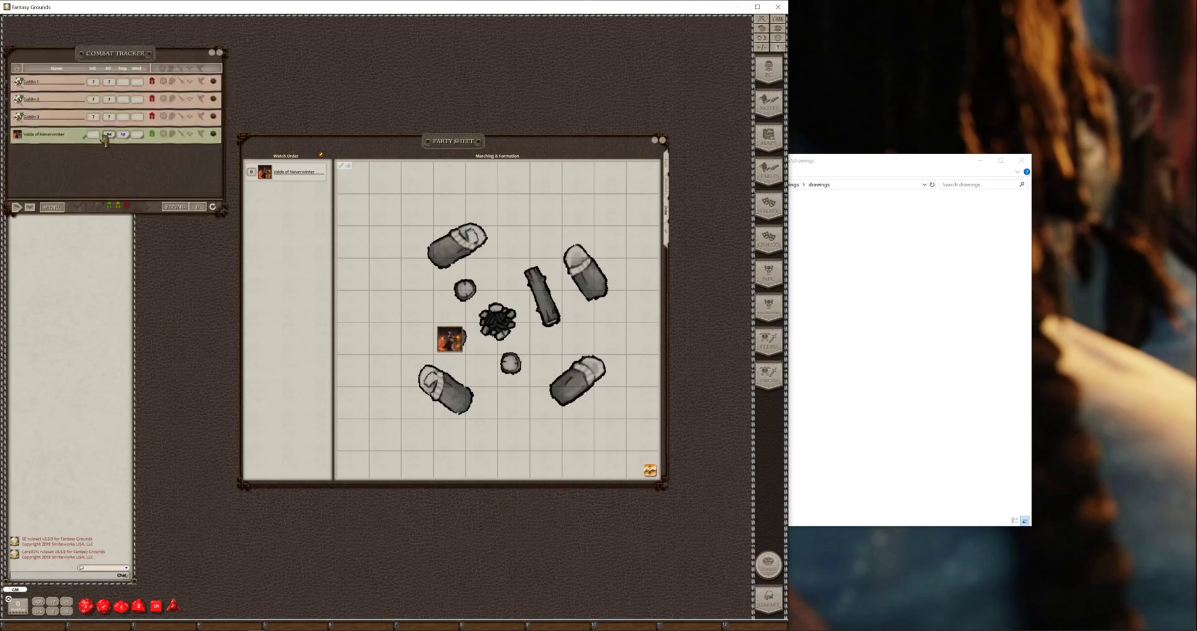
drag(19, 82, 386, 210)
drag(18, 100, 579, 209)
drag(19, 117, 482, 179)
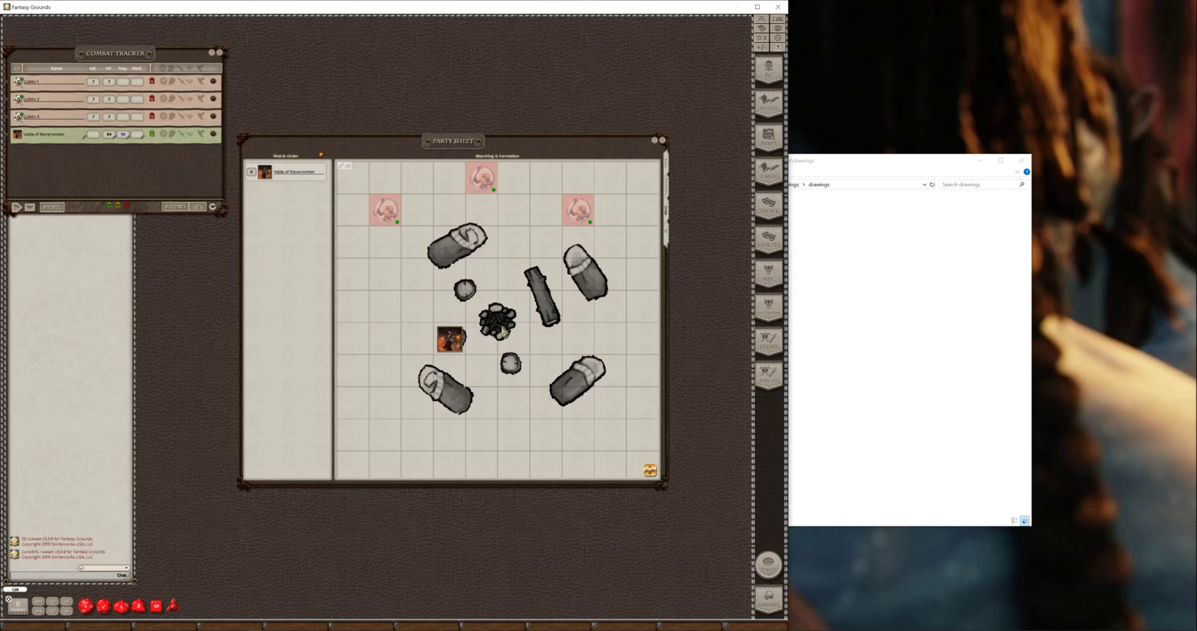
right_click(451, 341)
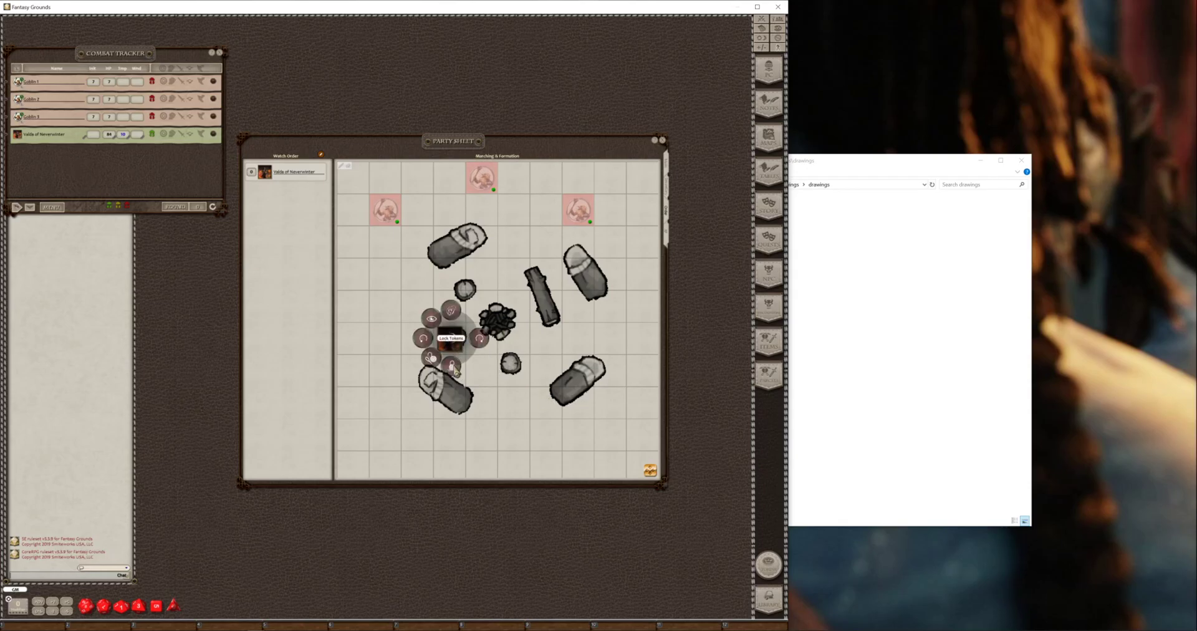
click(455, 370)
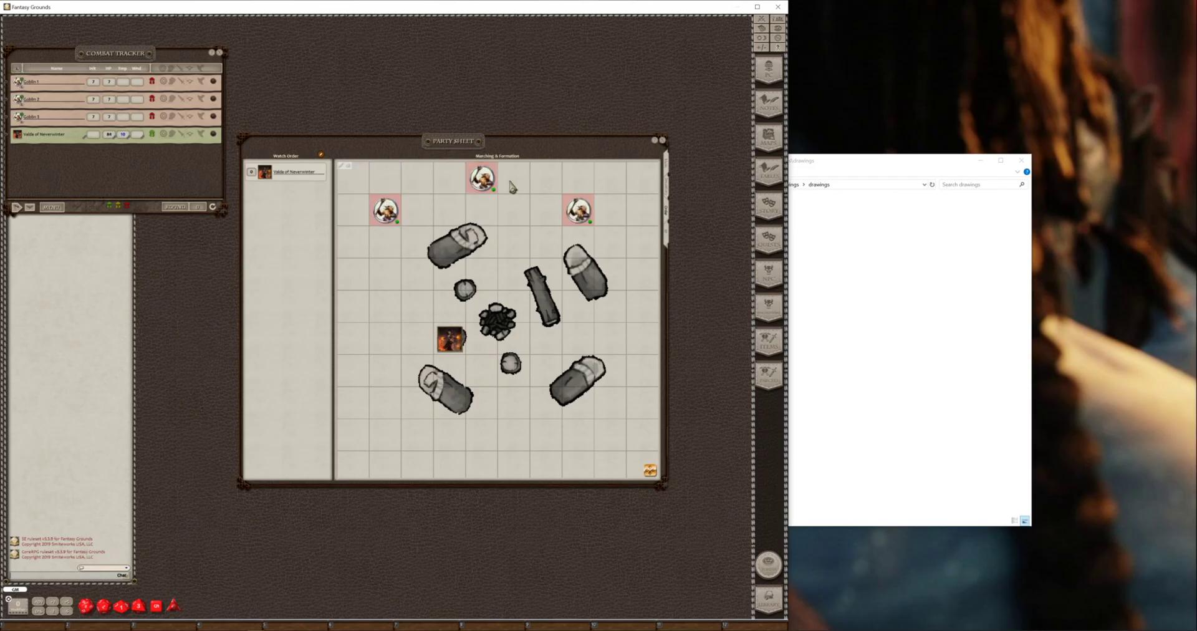
Roll initiative for the player character from its mini character sheet and close the sheet
click(214, 141)
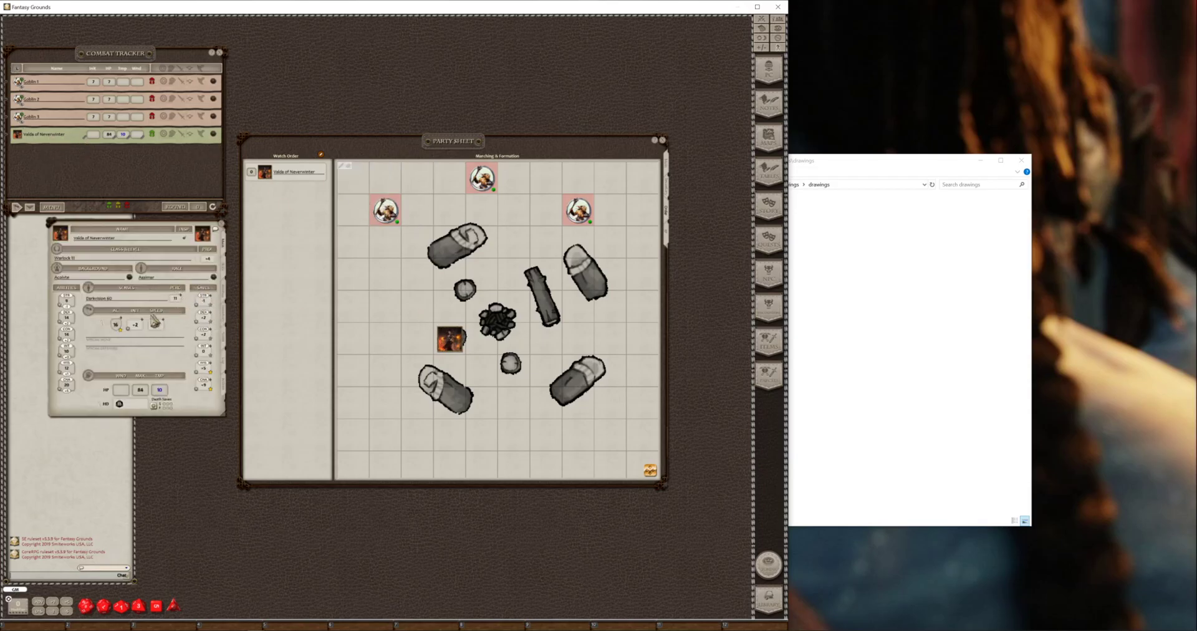
double_click(136, 324)
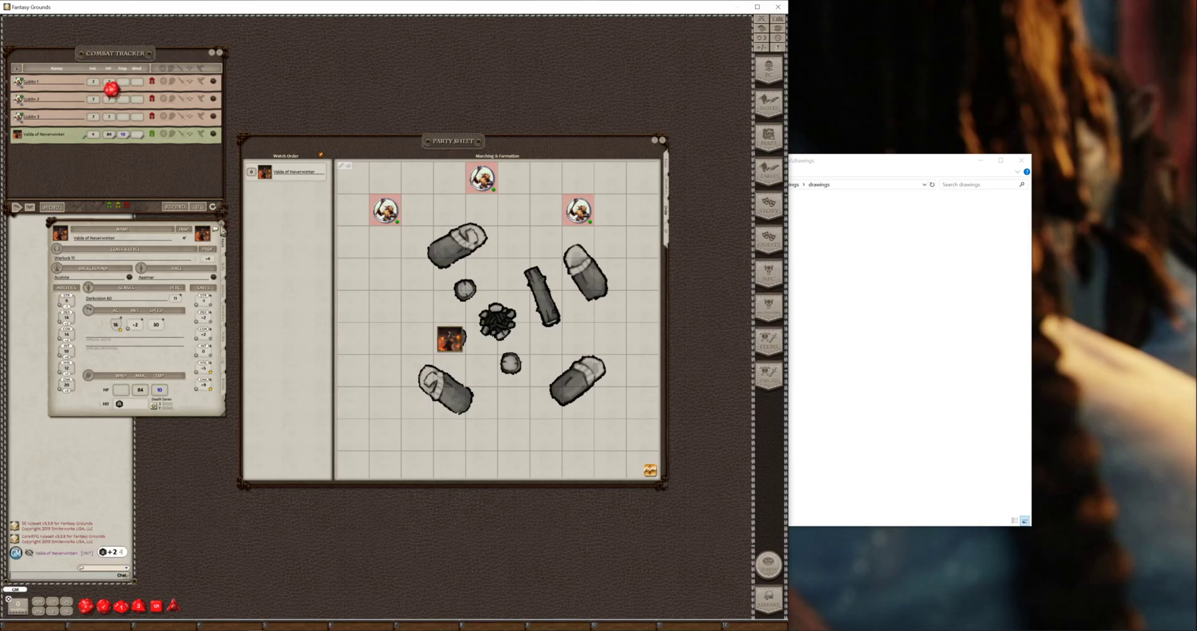
click(222, 230)
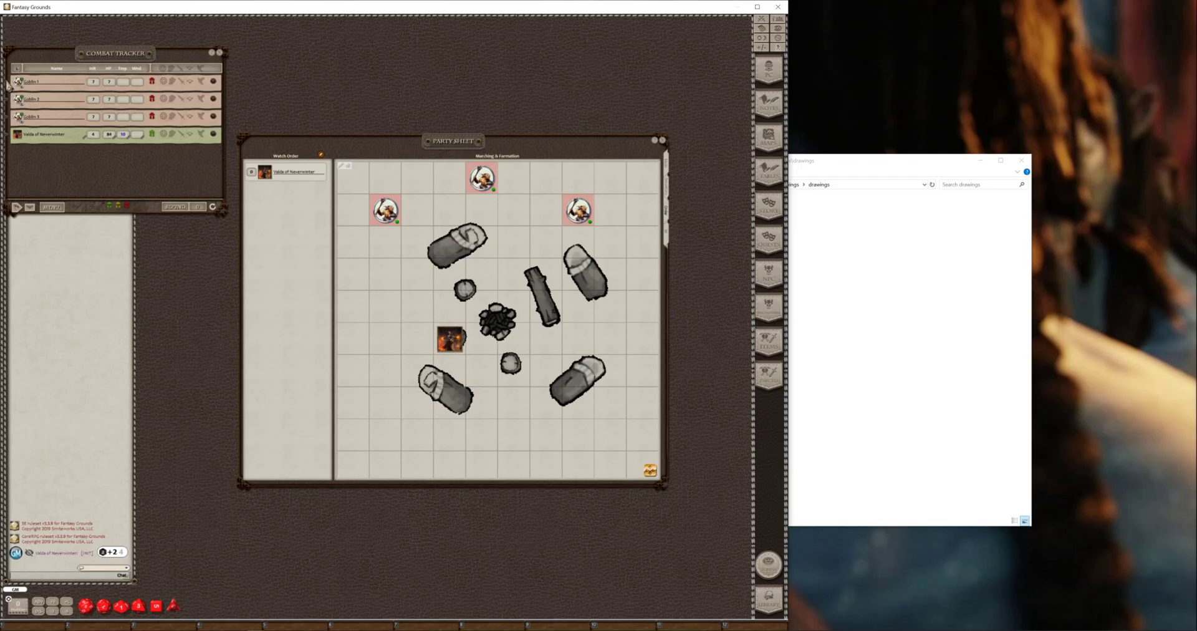
Make Goblin 1 the active combatant and try to target the character's map token with its Shortbow attack
click(8, 85)
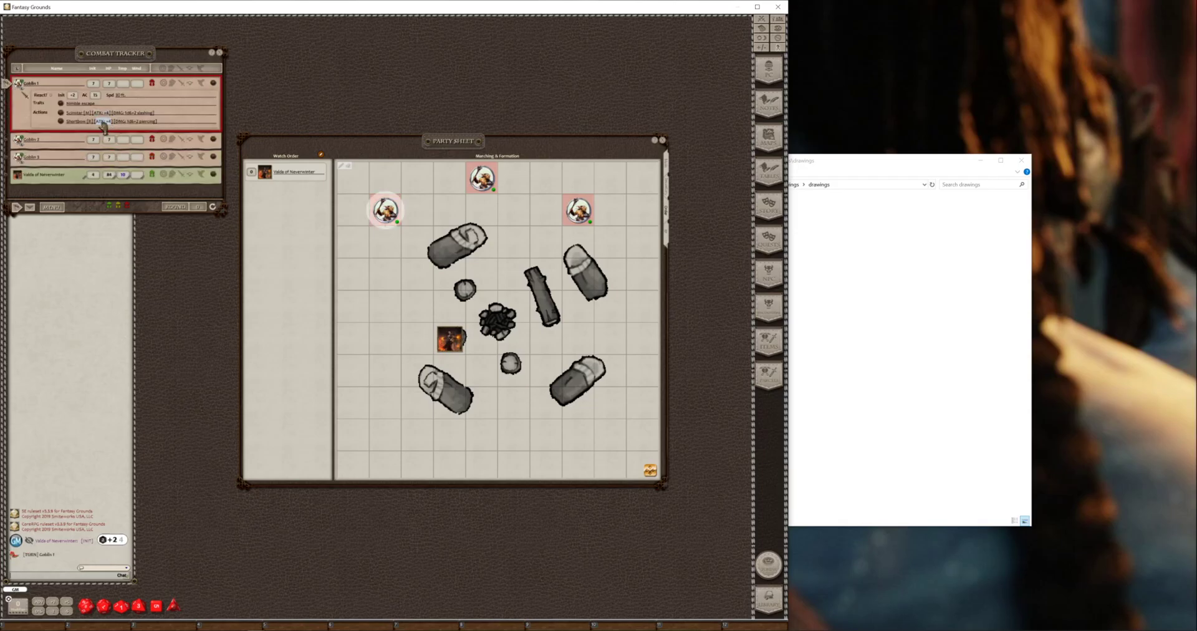
drag(104, 123, 450, 340)
drag(107, 123, 450, 340)
click(385, 214)
ctrl+click(453, 335)
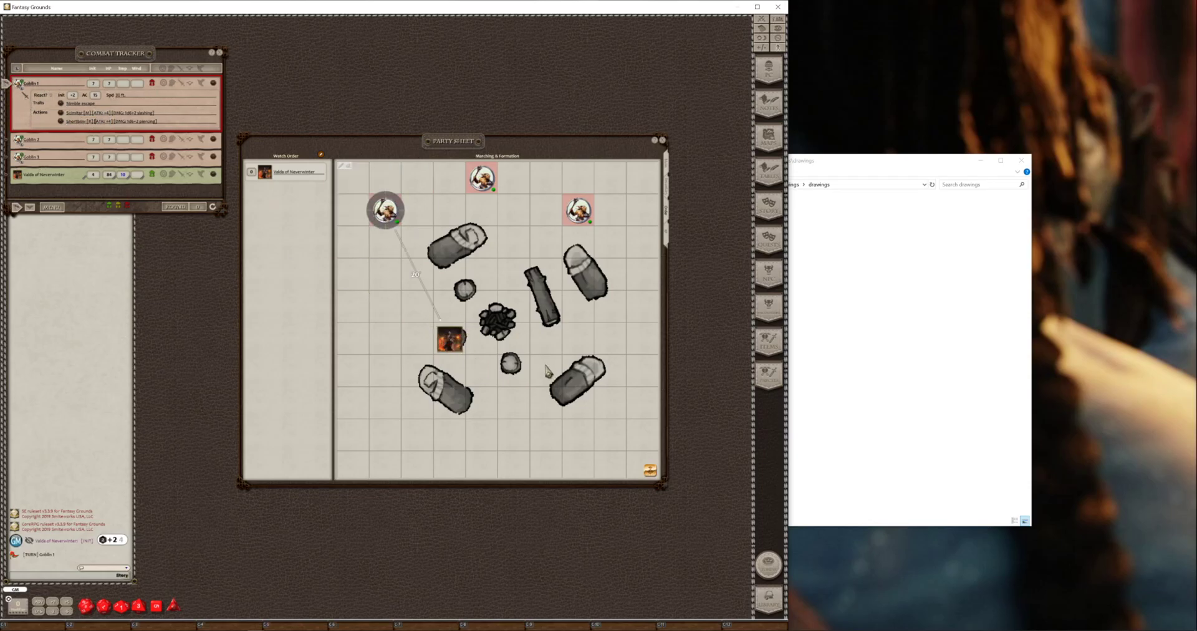
double_click(102, 121)
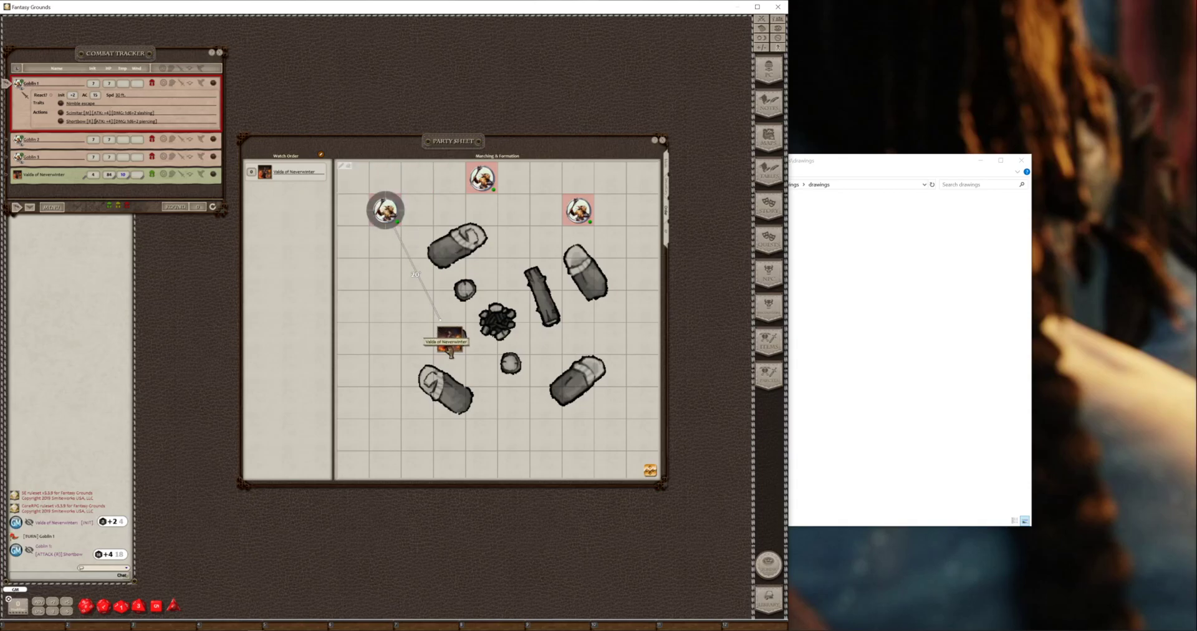
Target the player character for Goblin 1 in the Combat Tracker and roll its Shortbow attack and damage
click(161, 84)
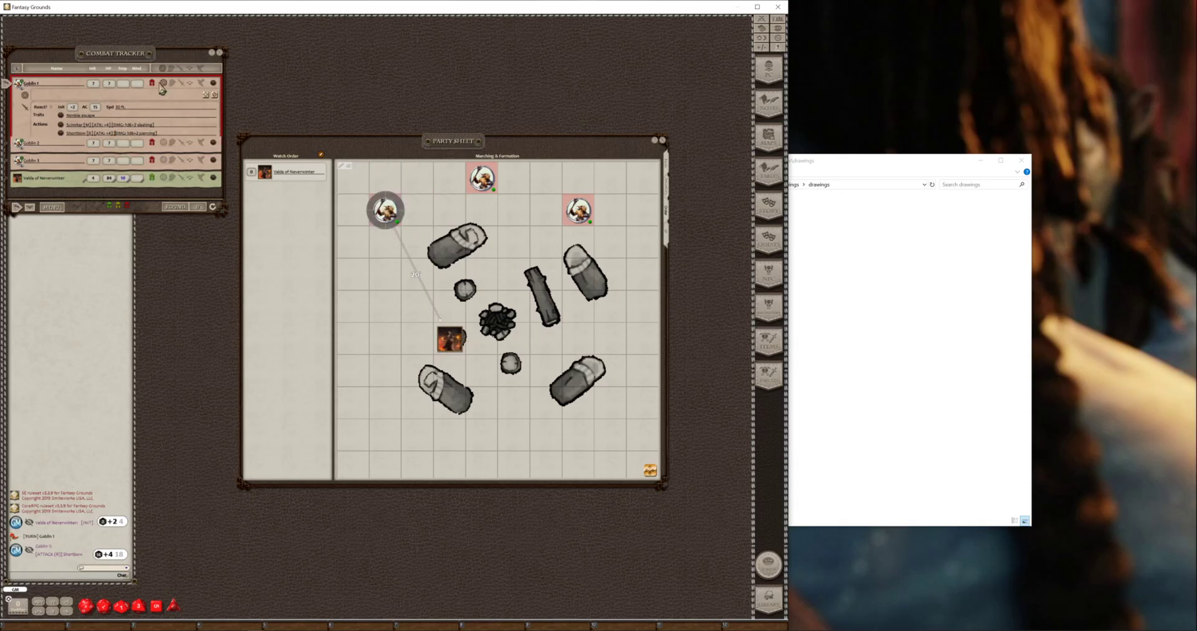
drag(210, 94, 67, 181)
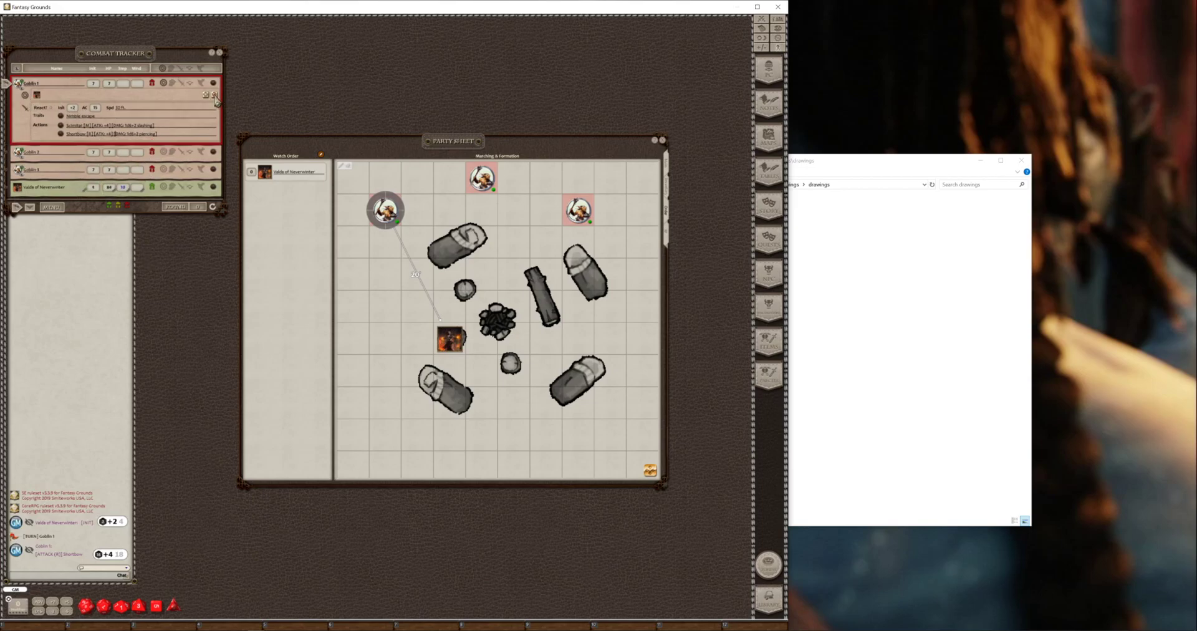
click(163, 83)
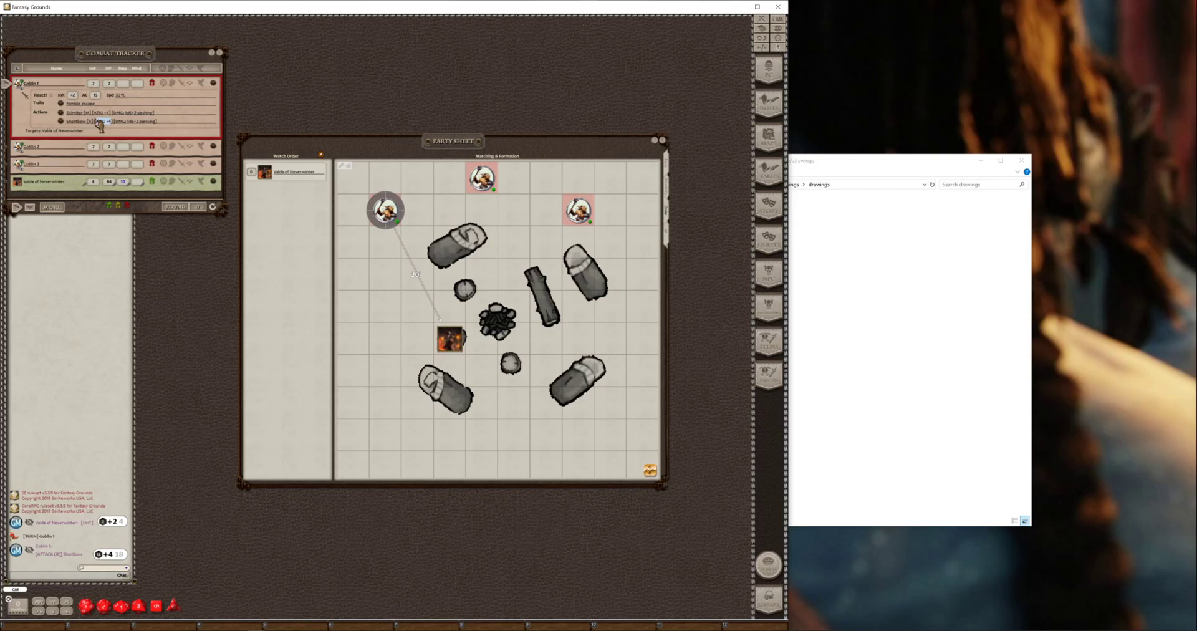
drag(104, 121, 68, 187)
drag(134, 121, 102, 83)
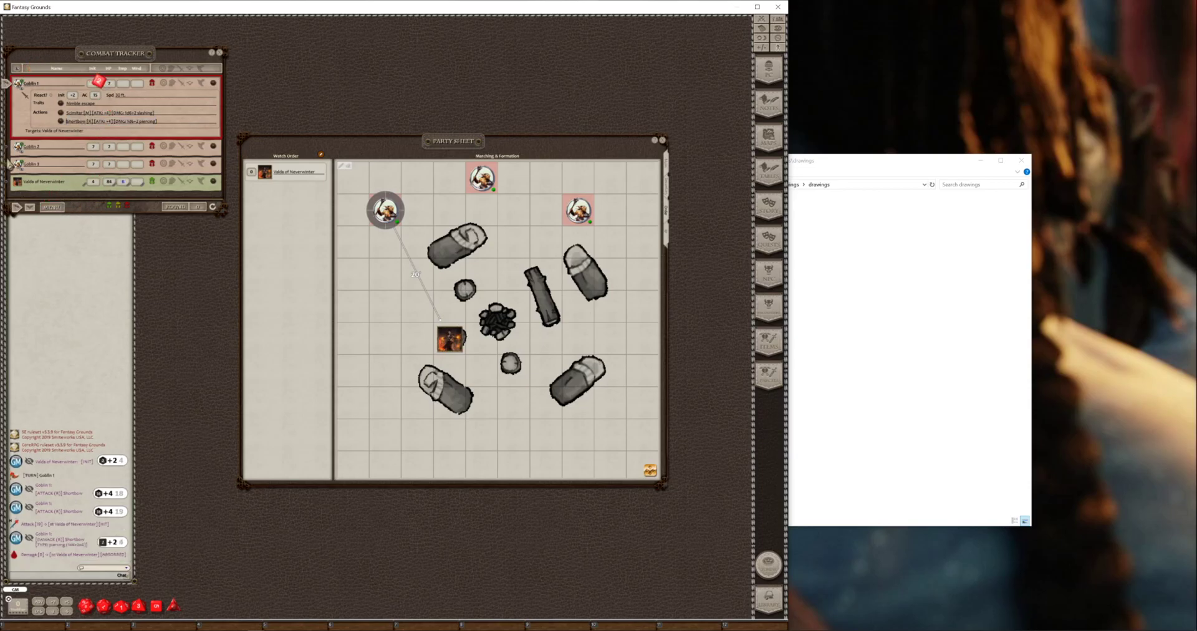
Move Goblin 1's token diagonally next to the character's token and advance the turn to the player character
drag(386, 213, 417, 306)
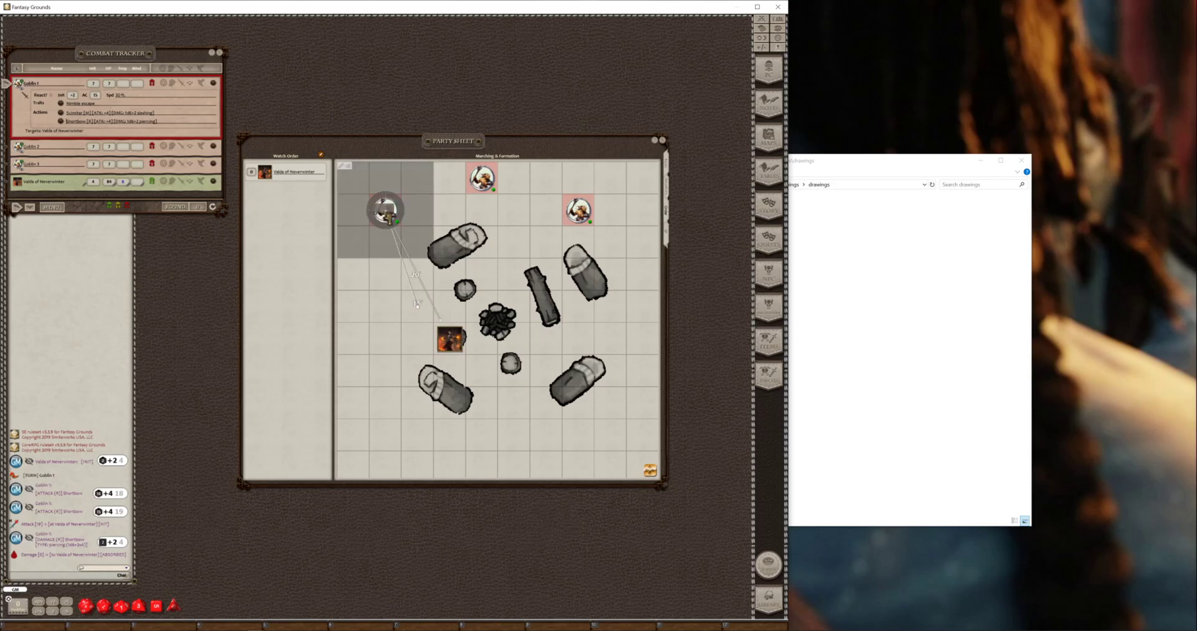
drag(387, 210, 420, 307)
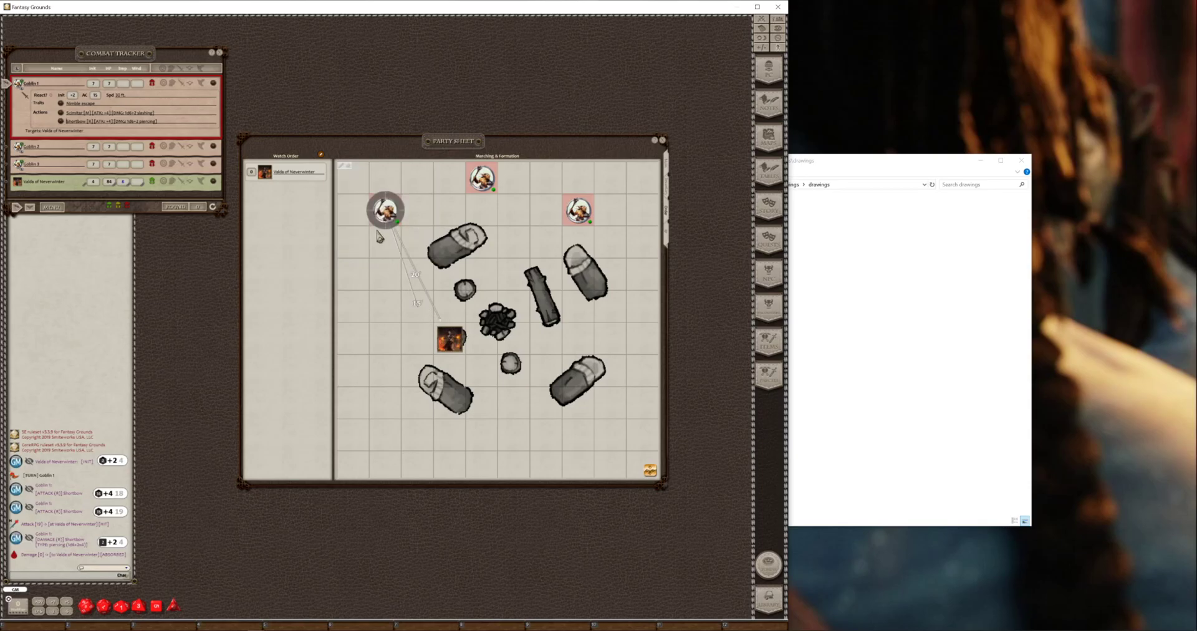
drag(384, 215, 429, 318)
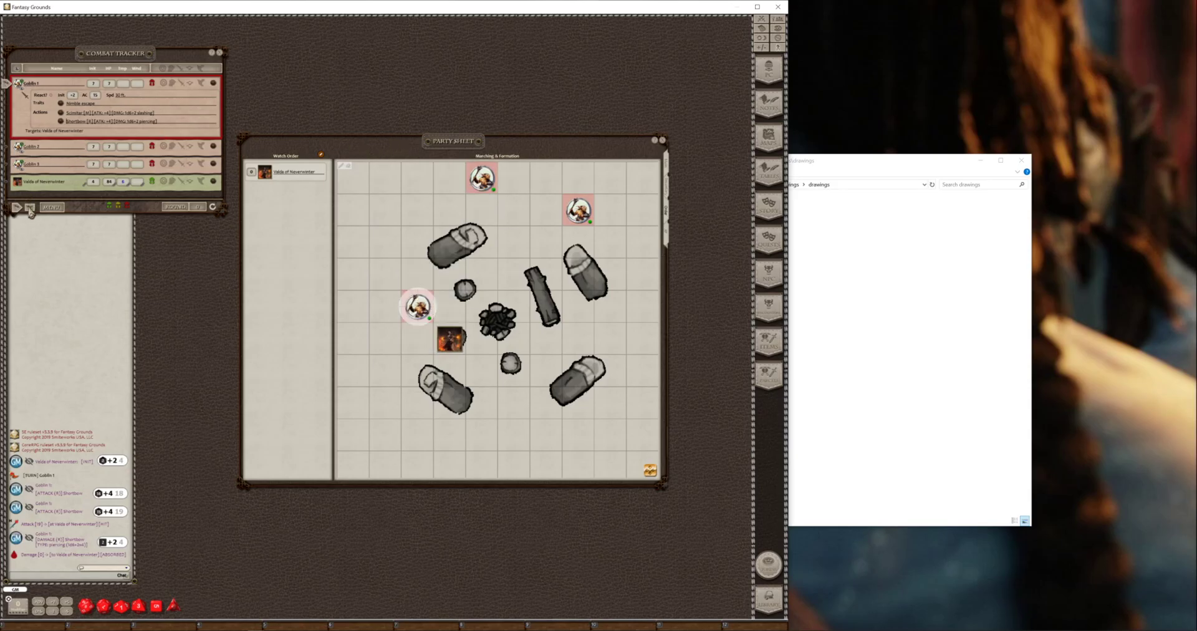
click(30, 210)
click(30, 210)
click(30, 210)
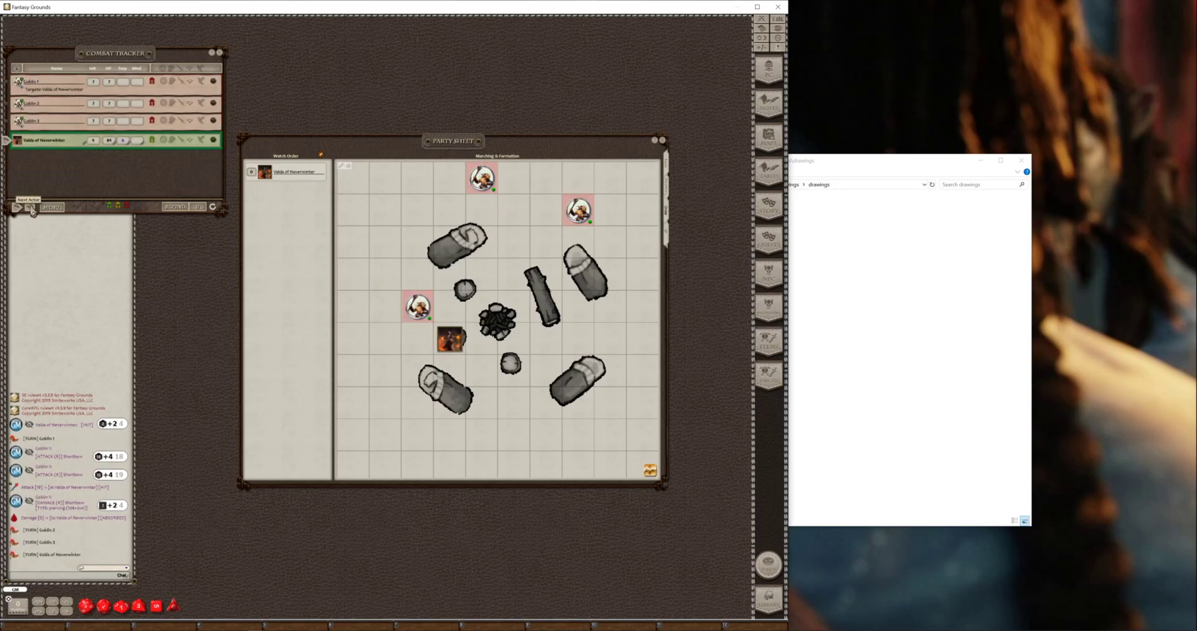
Cast Eldritch Blast from the player character's action list and roll its attack against Goblin 1
click(215, 141)
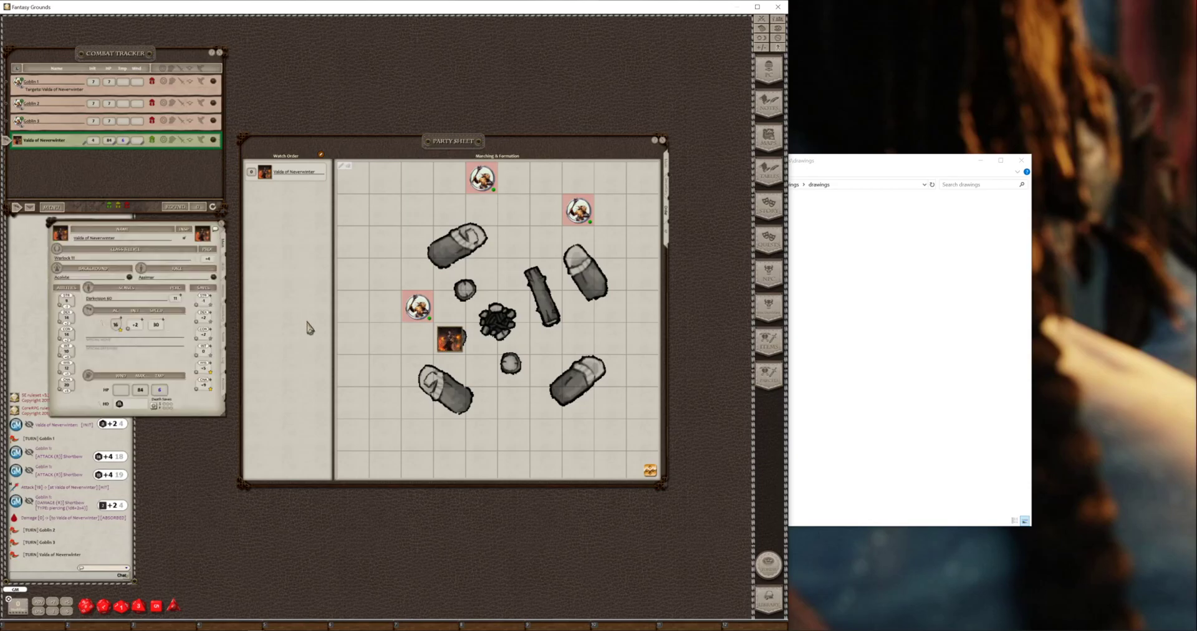
click(216, 397)
scroll(164, 353, down, 8)
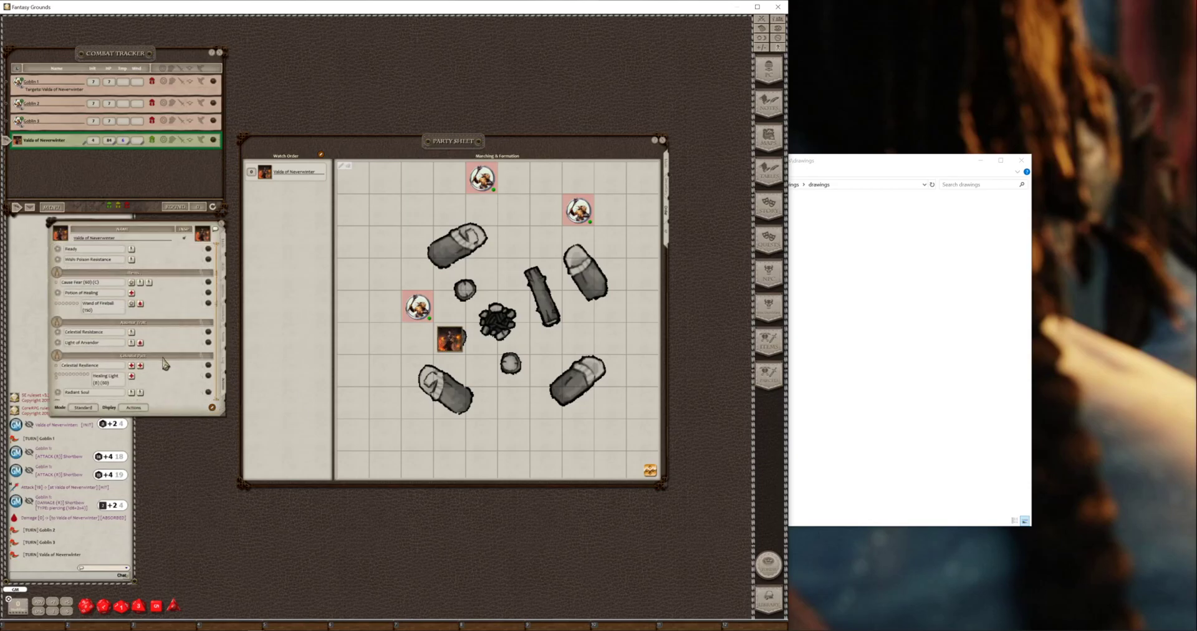
scroll(160, 363, down, 2)
scroll(157, 362, down, 2)
drag(131, 345, 73, 146)
drag(303, 254, 417, 310)
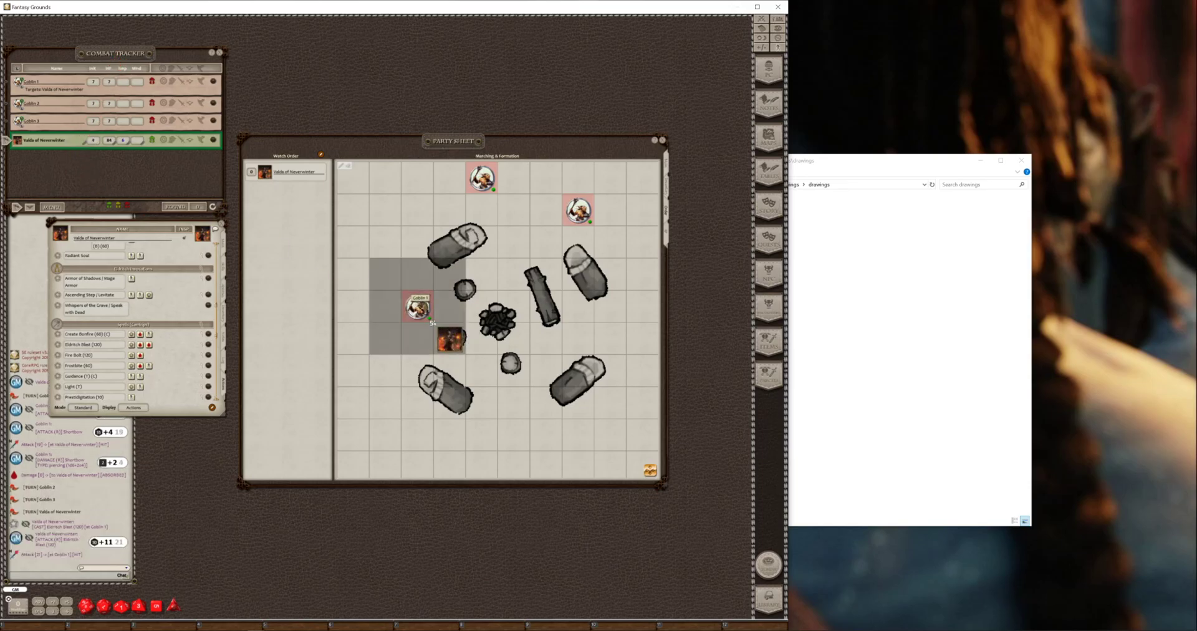
Replace the character's map token with its Combat Tracker token and roll Goblin 1's Shortbow attack against it
right_click(451, 345)
click(452, 316)
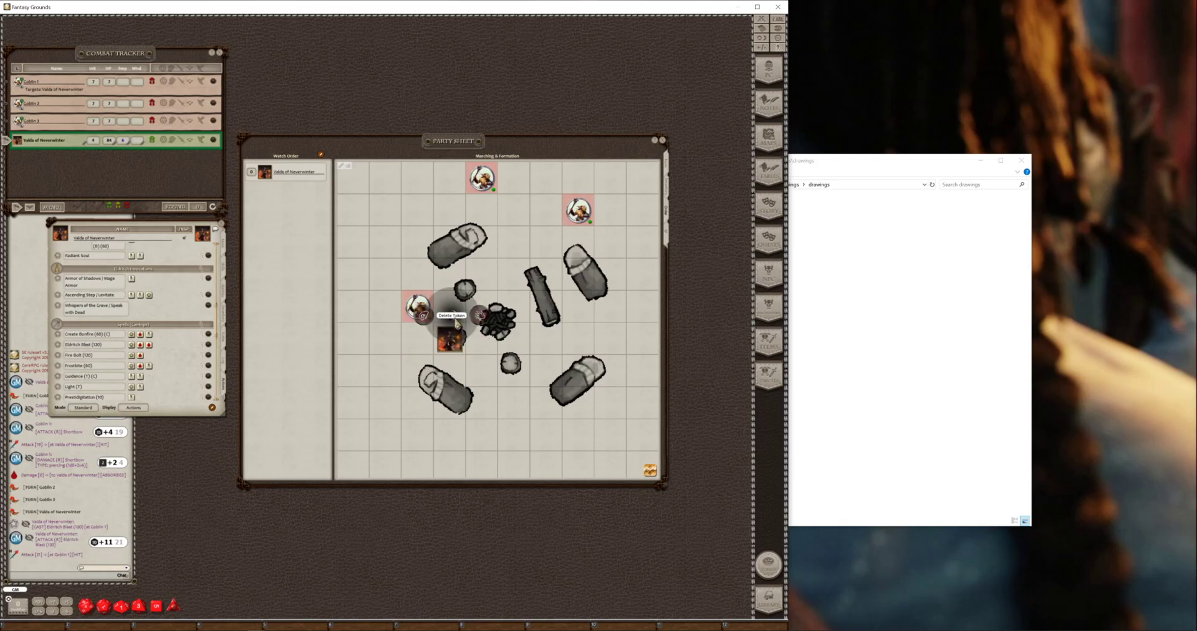
click(424, 321)
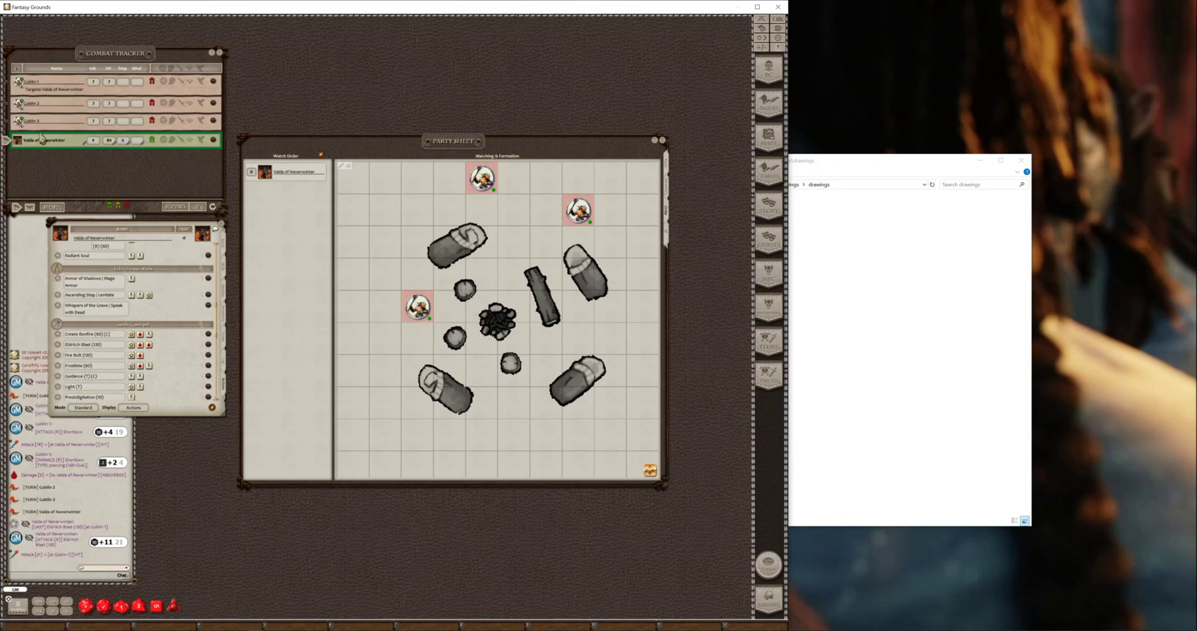
drag(18, 141, 450, 343)
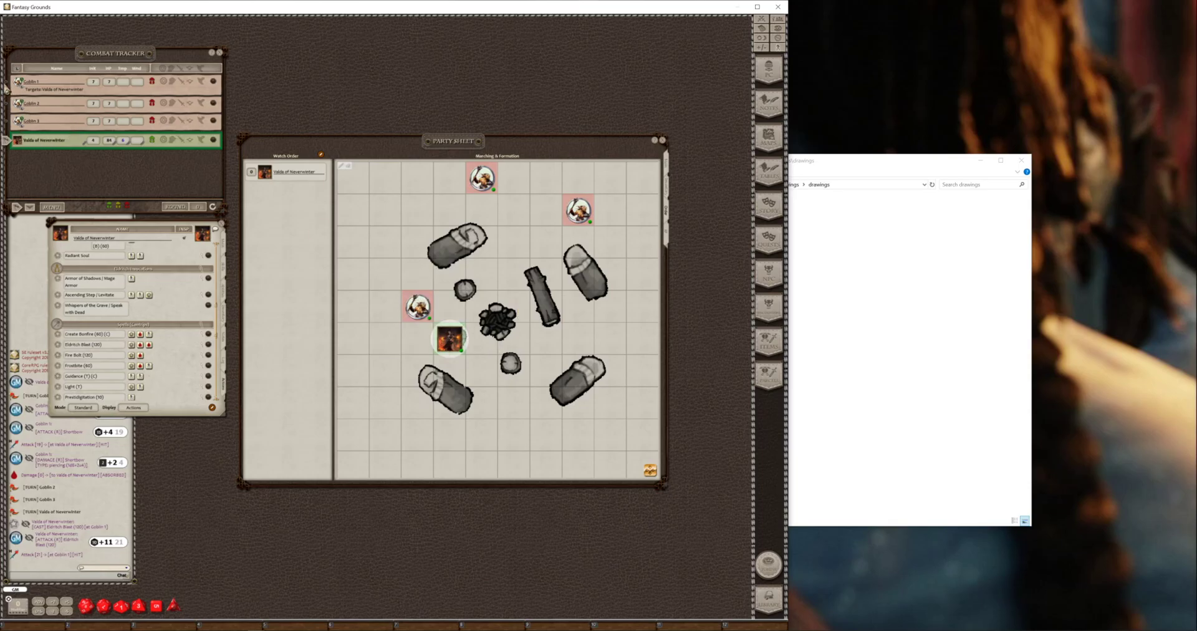
click(7, 87)
drag(102, 121, 452, 350)
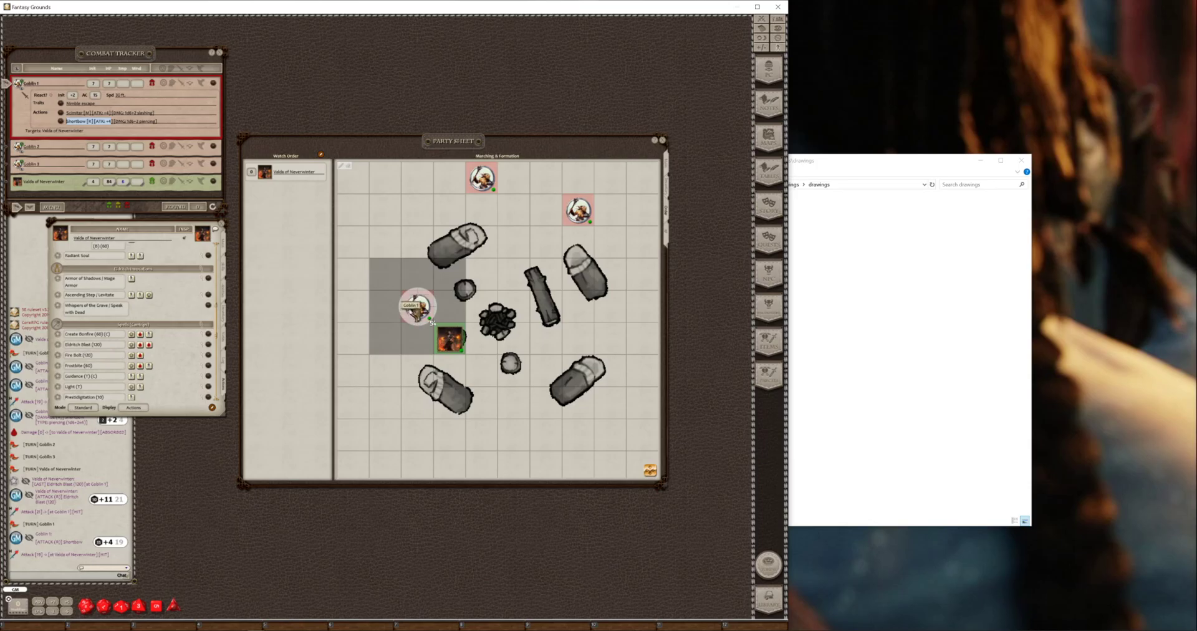
Delete all three goblins from the Combat Tracker and return to the campsite formation map
click(52, 208)
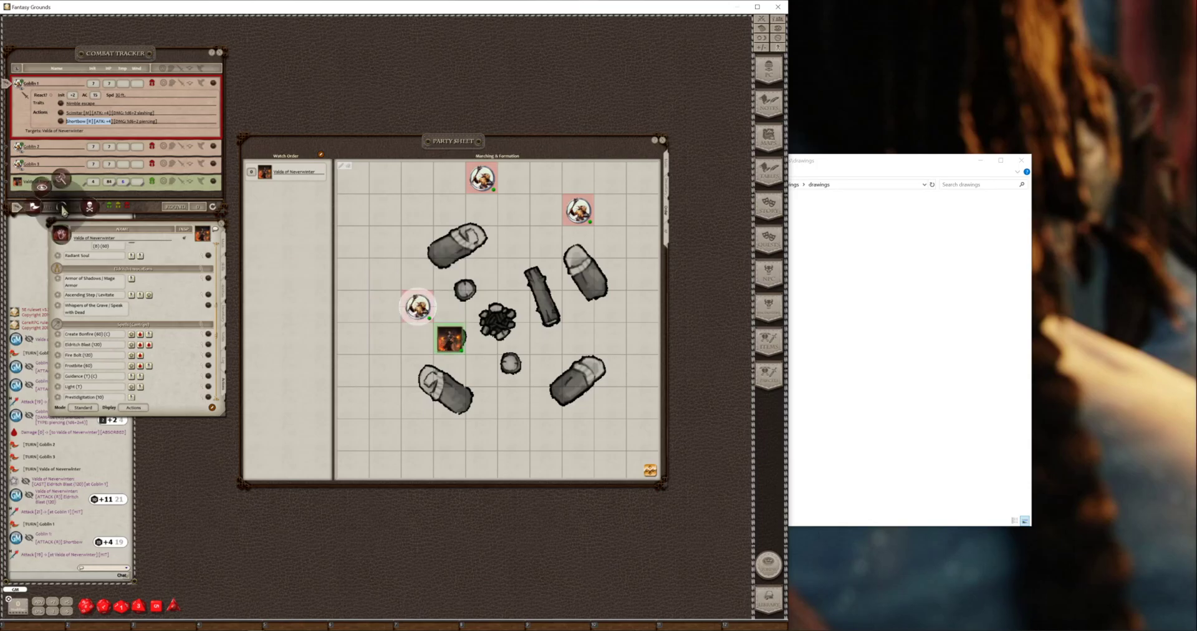
click(88, 211)
click(117, 207)
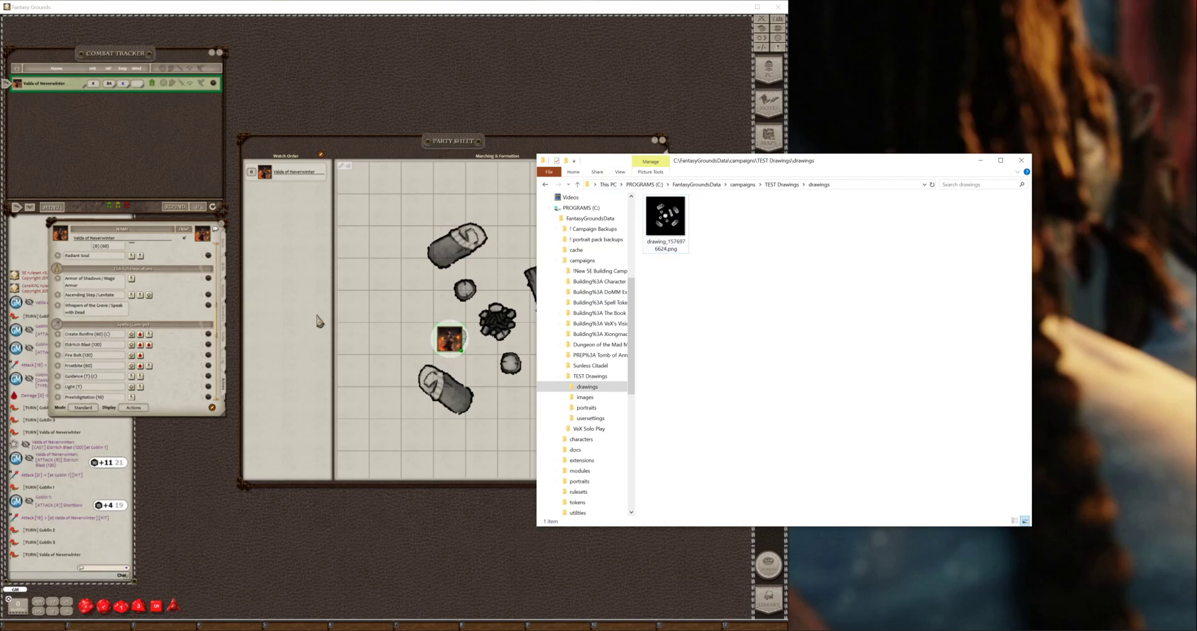
click(342, 341)
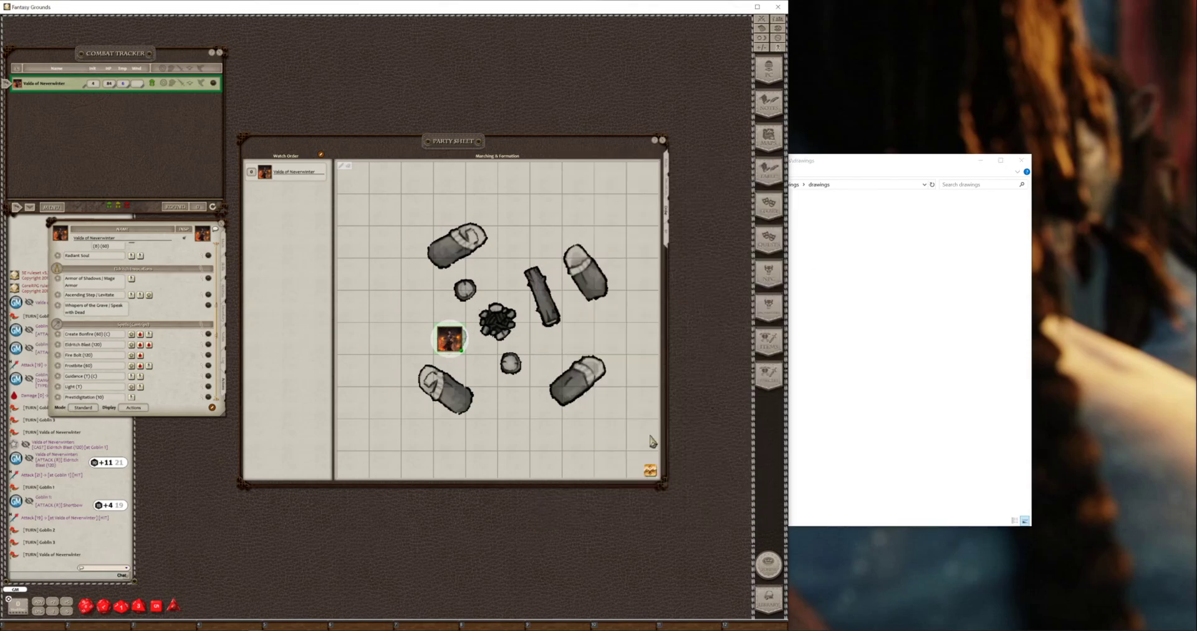